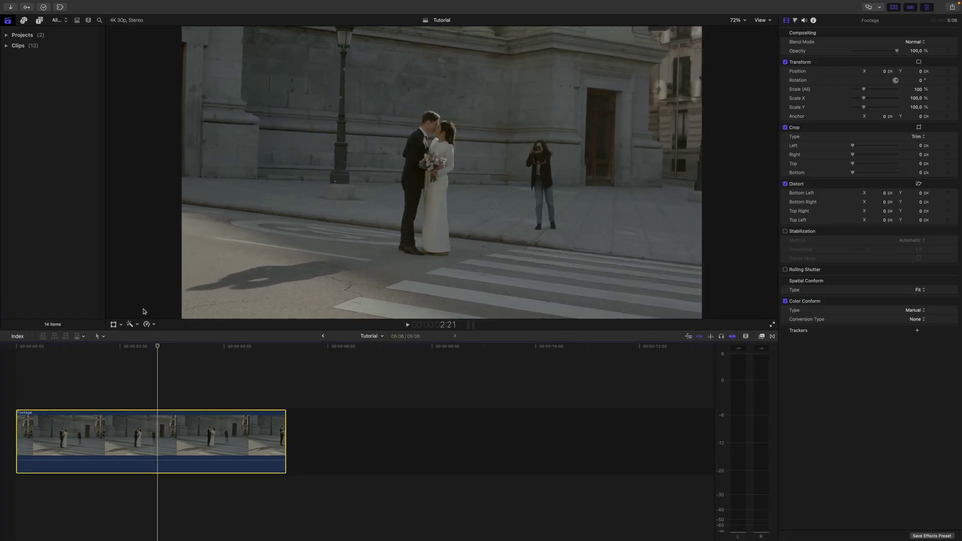
# Step: Find mTracker Surface in the mExtension library and apply it to the Footage clip
pyautogui.click(60, 7)
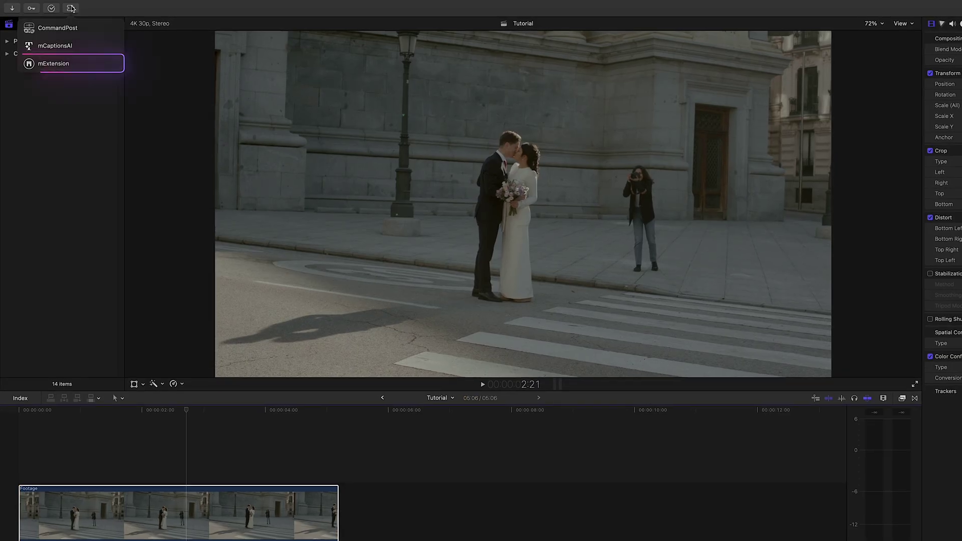
pyautogui.click(80, 63)
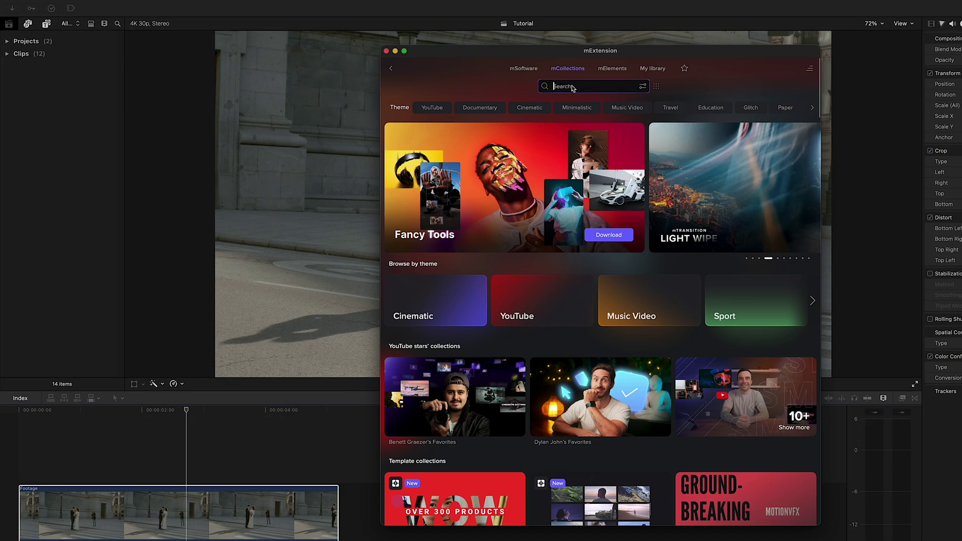
pyautogui.write('mTracker Surface')
pyautogui.moveTo(425, 159); pyautogui.dragTo(201, 512)
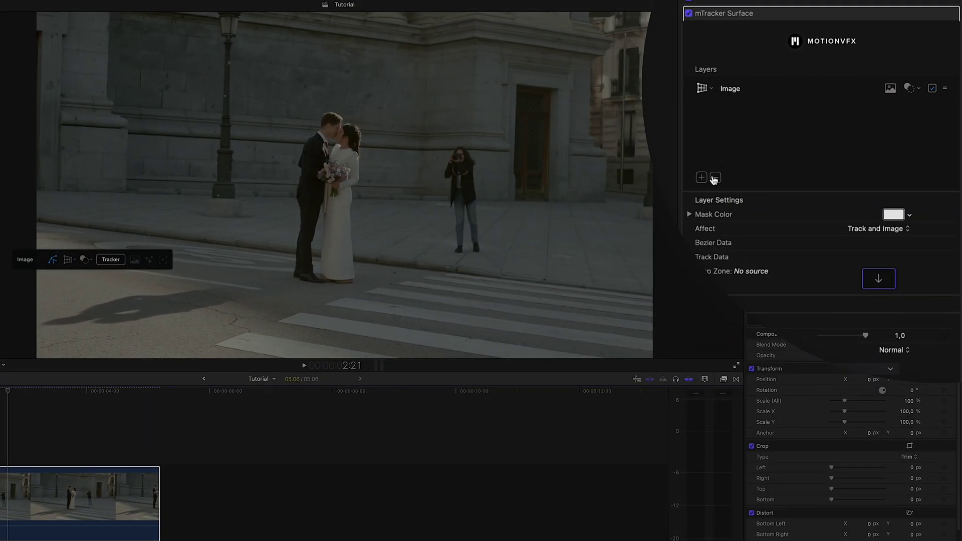
# Step: Replace the effect's default Image layer with a new mask layer
pyautogui.click(714, 178)
pyautogui.click(702, 178)
pyautogui.click(715, 185)
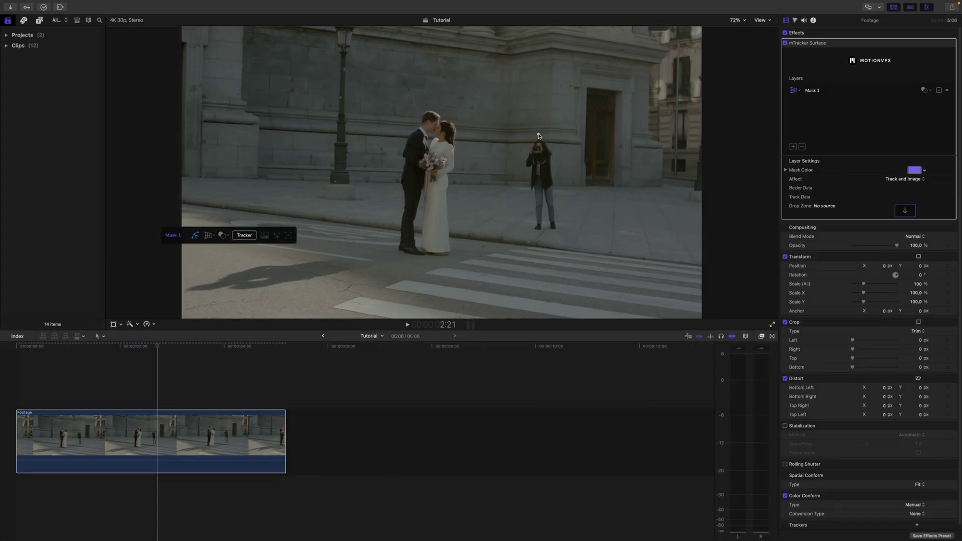
# Step: Draw a closed mask outline loosely around the photographer standing on the sidewalk
pyautogui.click(459, 140)
pyautogui.click(445, 145)
pyautogui.click(440, 161)
pyautogui.click(437, 178)
pyautogui.click(443, 190)
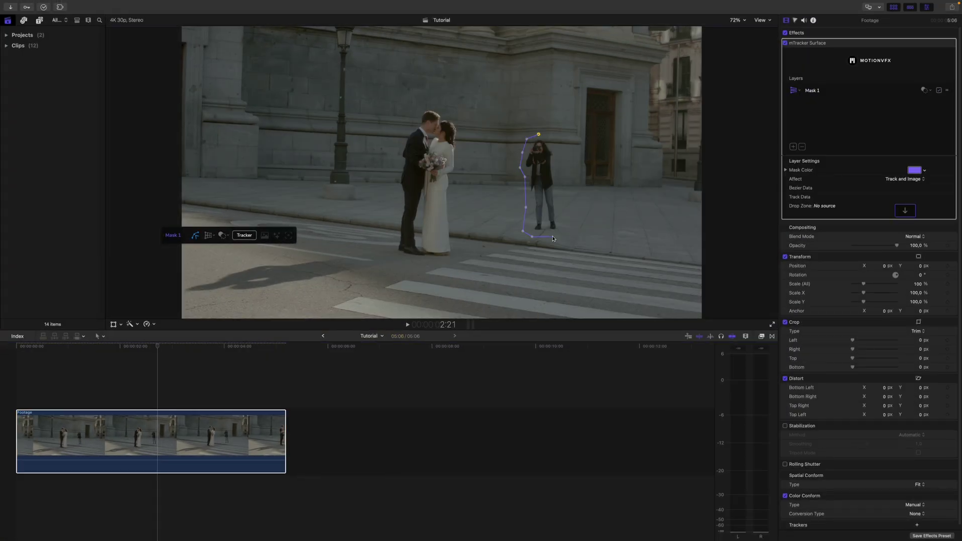
pyautogui.click(557, 165)
pyautogui.click(560, 150)
pyautogui.click(553, 138)
pyautogui.click(539, 134)
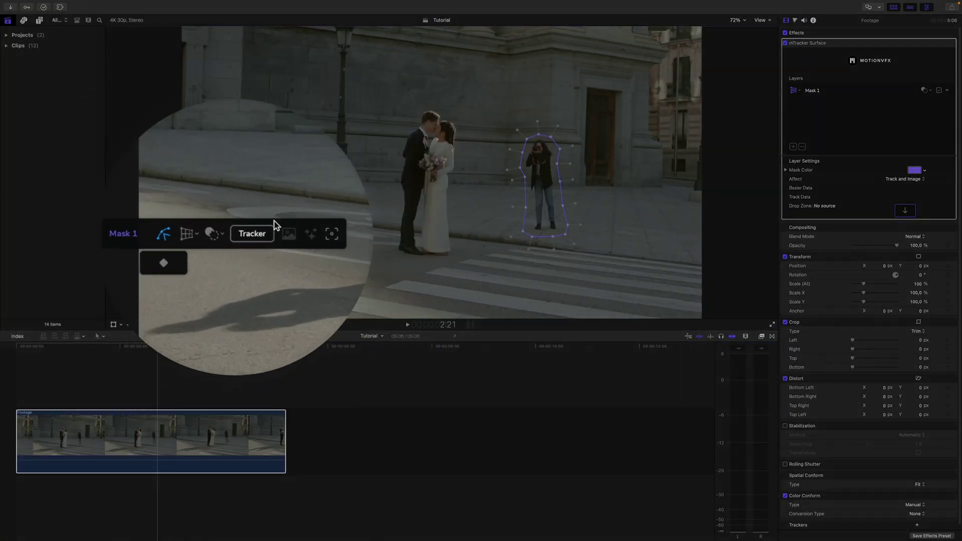
# Step: Track the photographer mask backwards and forwards through the whole clip
pyautogui.click(244, 235)
pyautogui.click(207, 251)
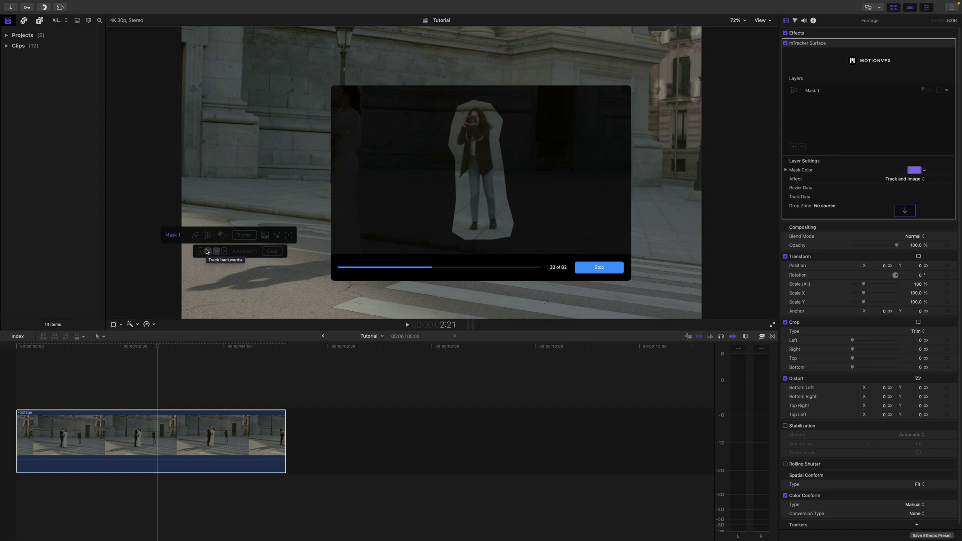
pyautogui.click(216, 251)
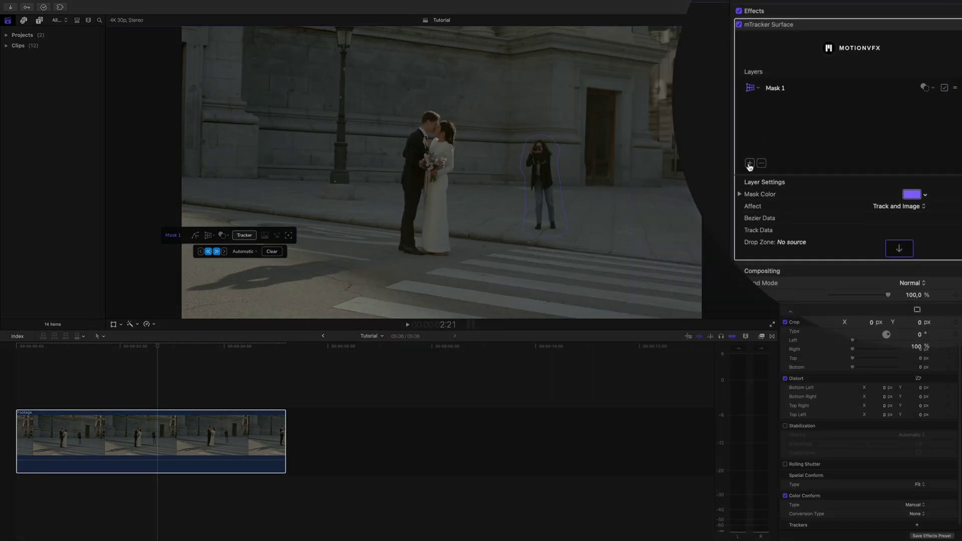
# Step: Add an image layer with a four-cornered area enclosing the photographer and track it forwards and backwards
pyautogui.click(750, 164)
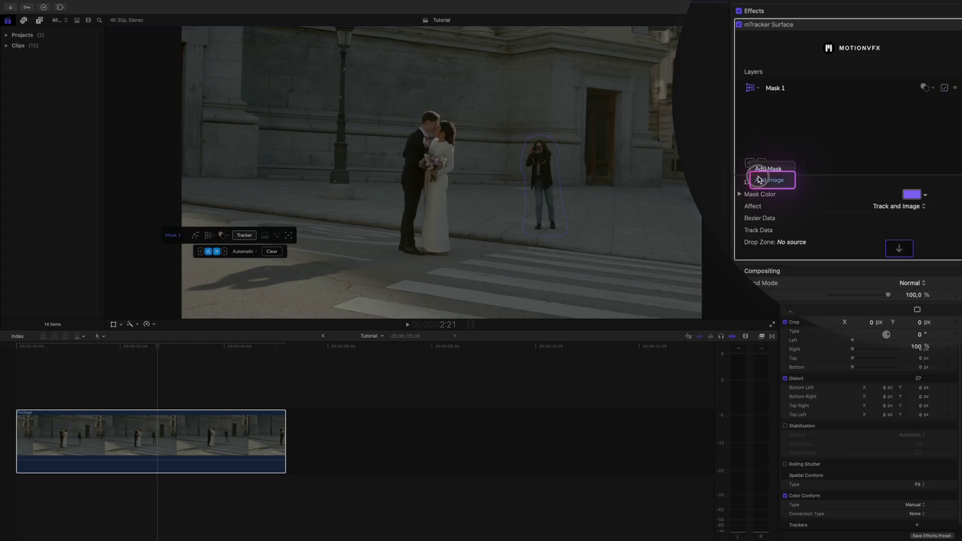
pyautogui.click(760, 179)
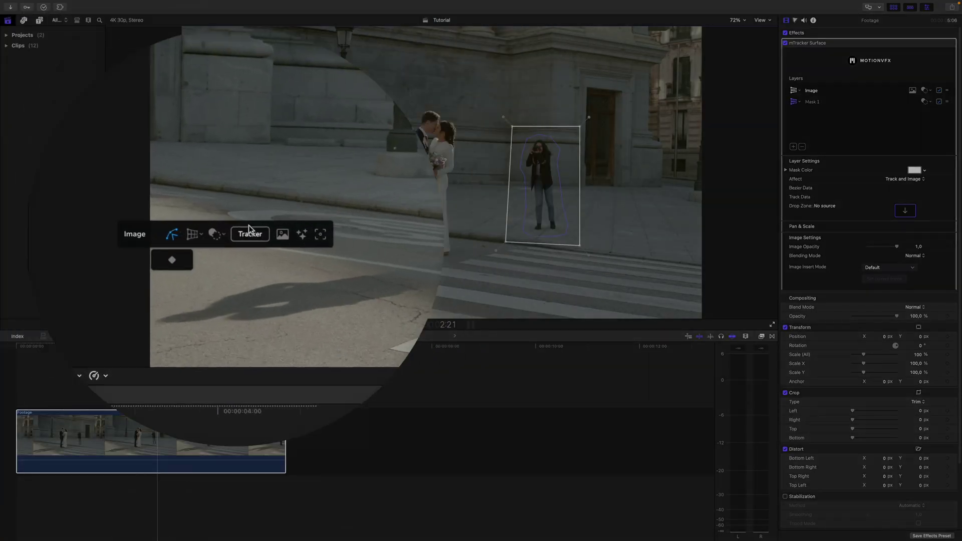
pyautogui.click(243, 234)
pyautogui.click(217, 252)
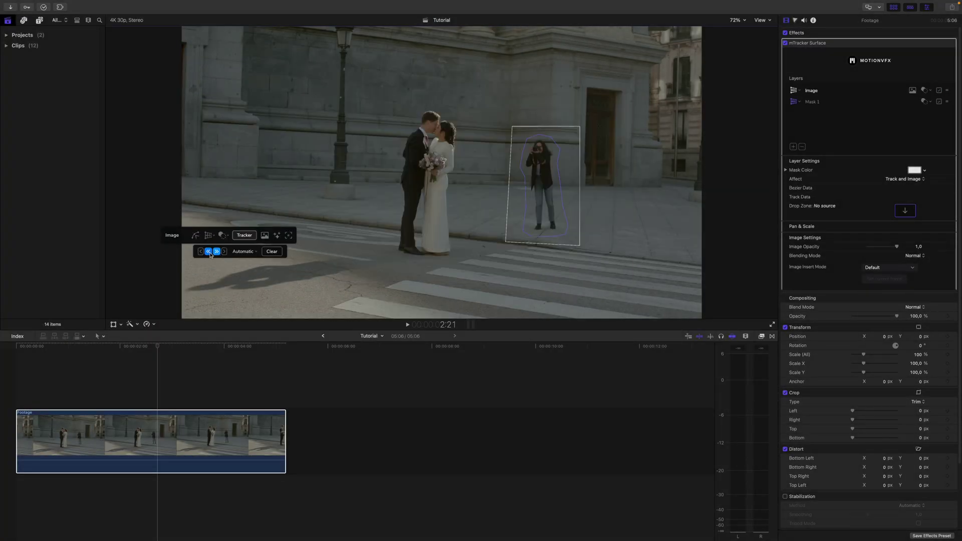
pyautogui.click(210, 252)
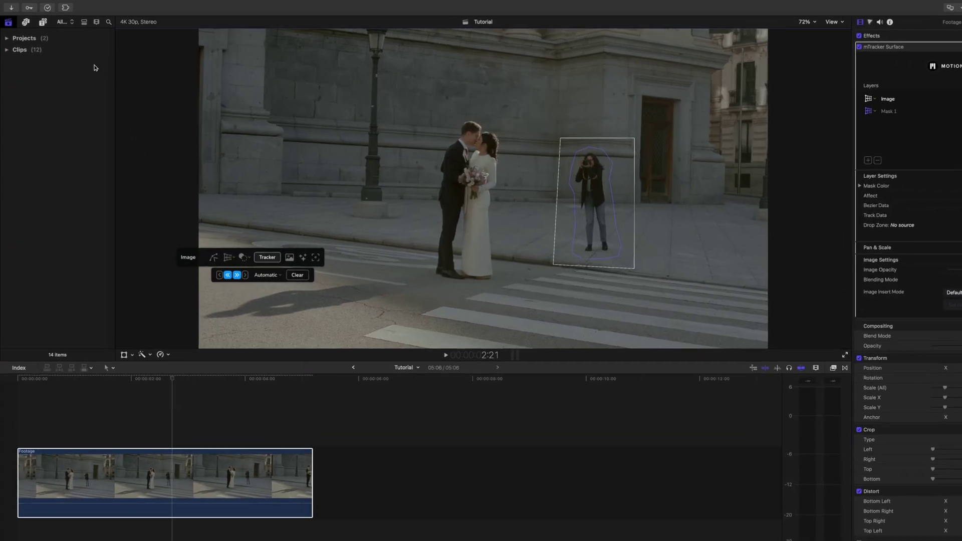
# Step: Apply a second mTracker Surface effect to the Footage clip from the mExtension library
pyautogui.click(59, 7)
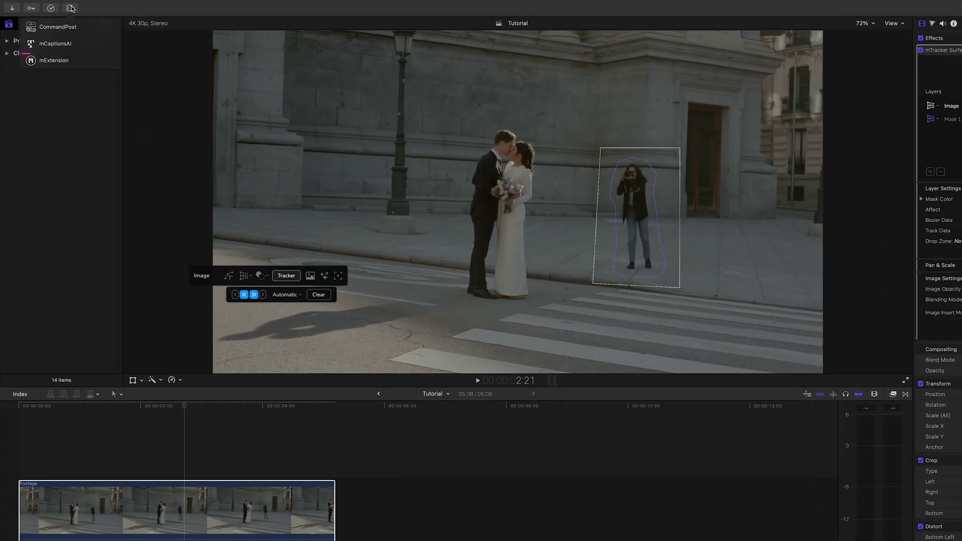
pyautogui.click(86, 62)
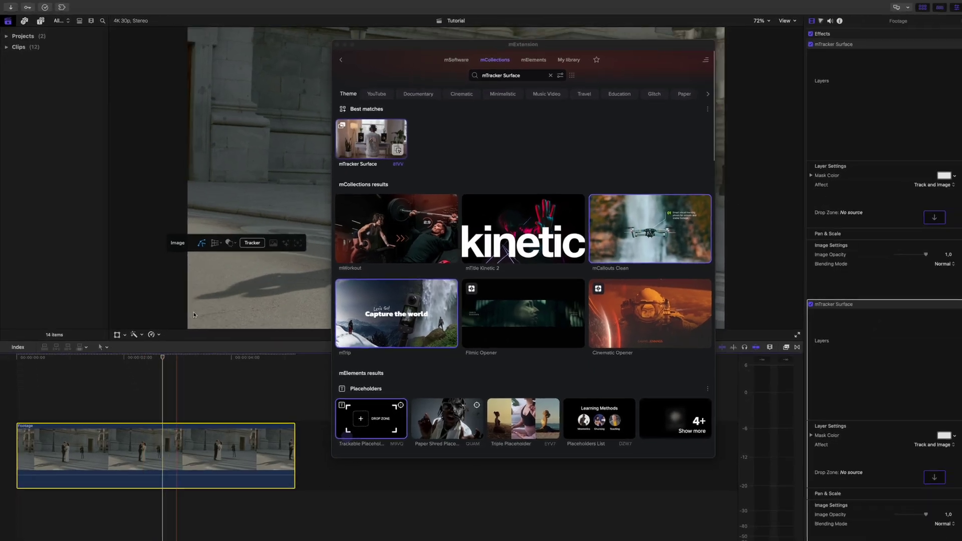
pyautogui.click(337, 44)
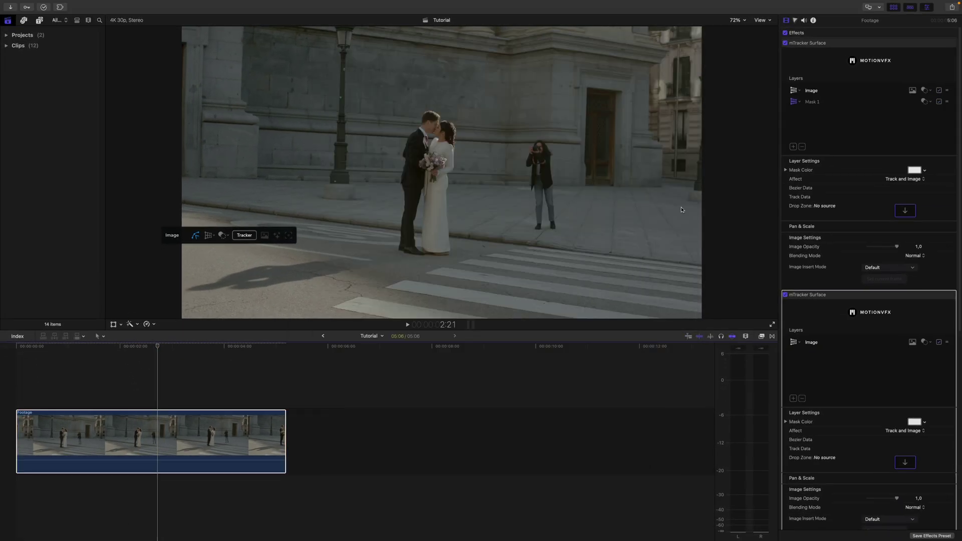
# Step: Outline the crosswalk with the second effect's Image layer, pulling the lower corners past the frame edge
pyautogui.click(404, 277)
pyautogui.click(528, 244)
pyautogui.click(702, 266)
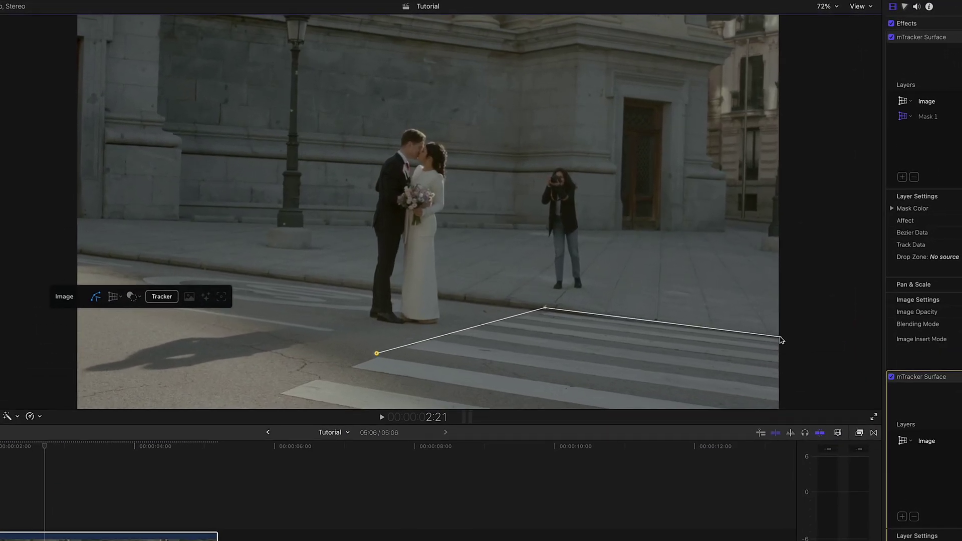
pyautogui.click(773, 403)
pyautogui.click(253, 409)
pyautogui.click(377, 354)
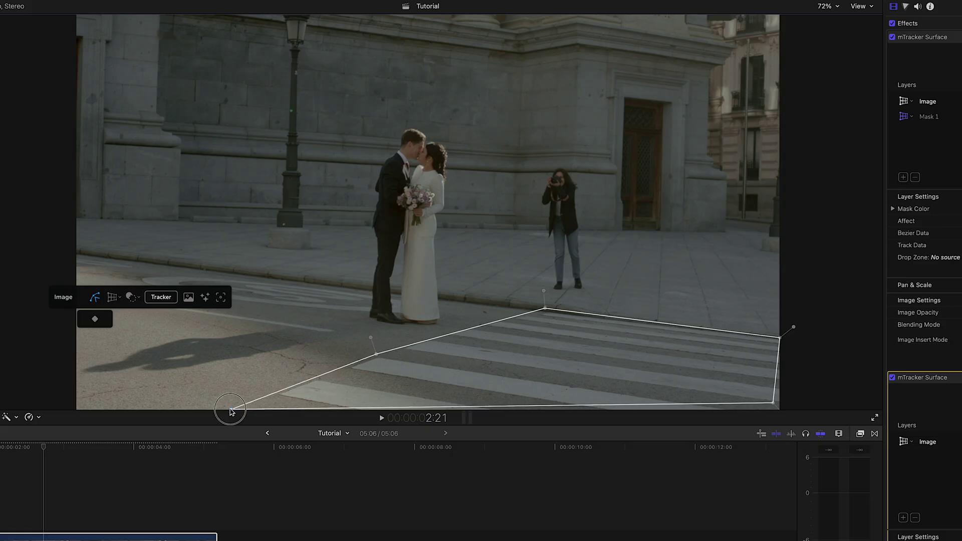
pyautogui.moveTo(230, 409); pyautogui.dragTo(221, 415)
pyautogui.moveTo(773, 403); pyautogui.dragTo(786, 415)
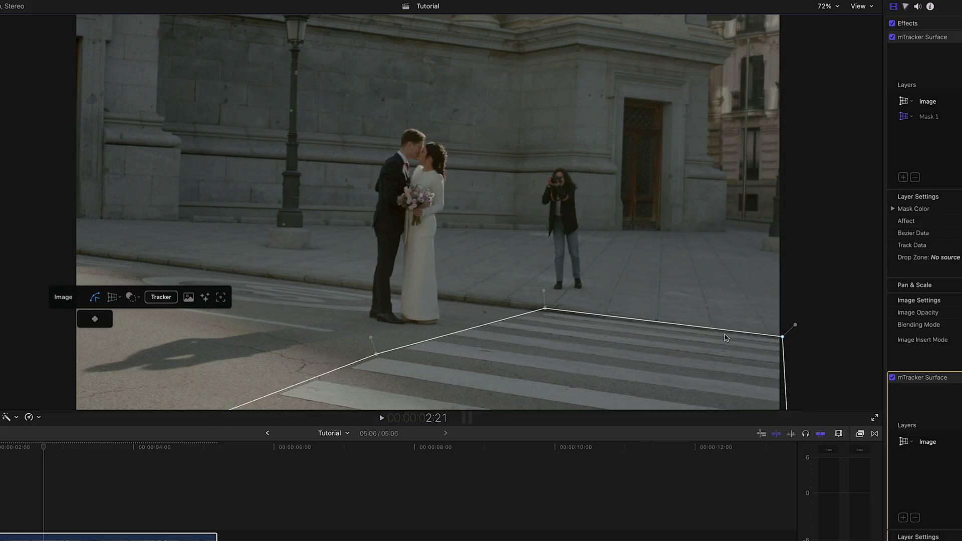
# Step: Track the crosswalk area forwards and backwards through the clip
pyautogui.click(160, 297)
pyautogui.click(124, 319)
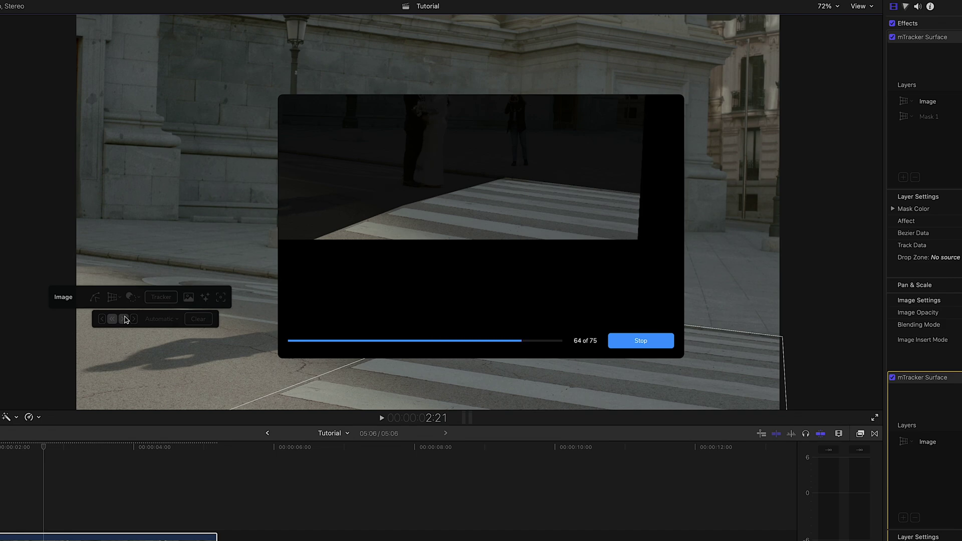
pyautogui.click(113, 319)
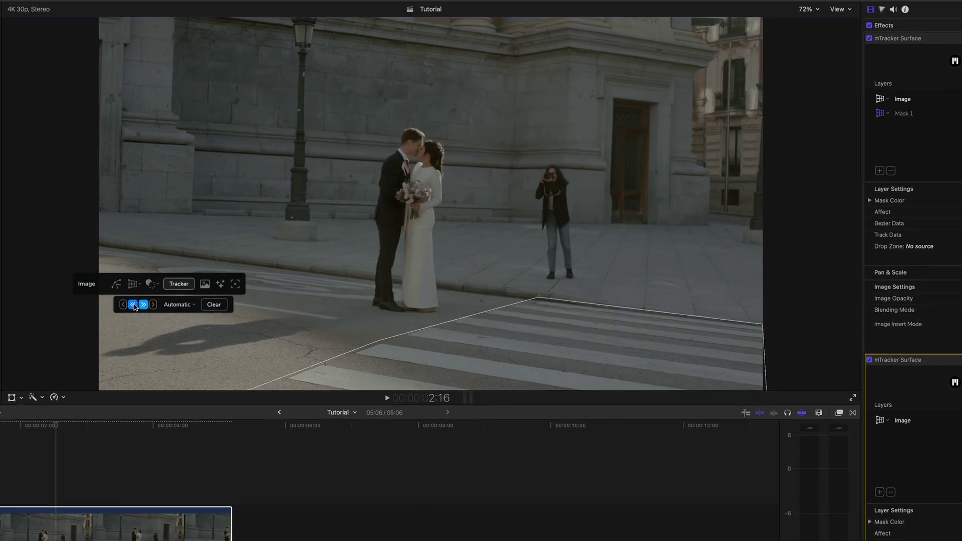
# Step: At the start of the clip, pull the crosswalk outline's right-hand corners outward beyond the frame edge and check the outline further along the clip
pyautogui.click(29, 447)
pyautogui.moveTo(143, 351); pyautogui.dragTo(21, 363)
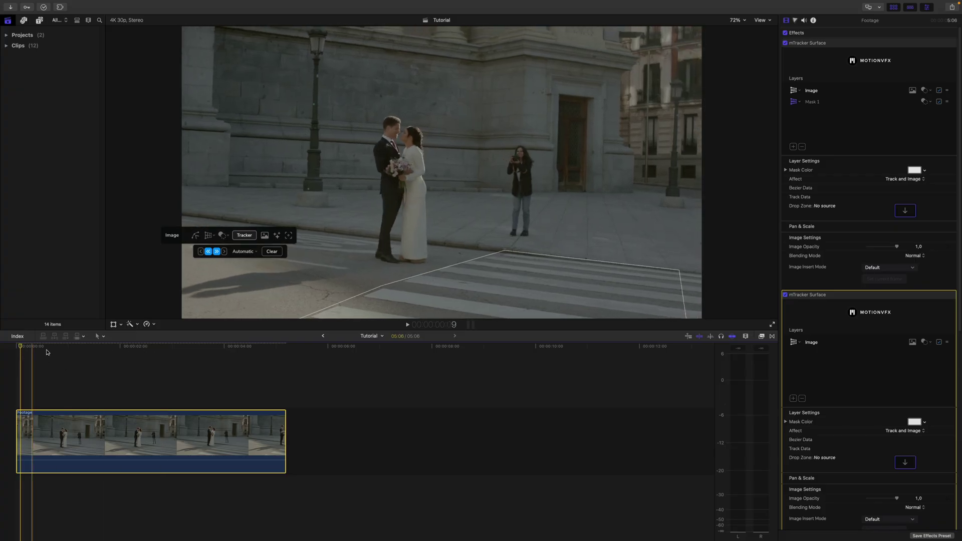
pyautogui.click(196, 236)
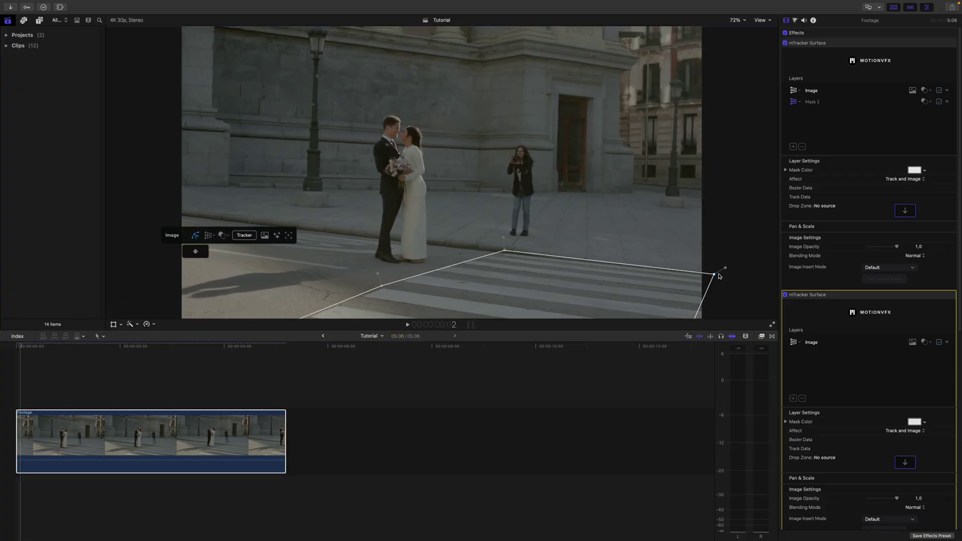
pyautogui.click(736, 20)
pyautogui.click(744, 59)
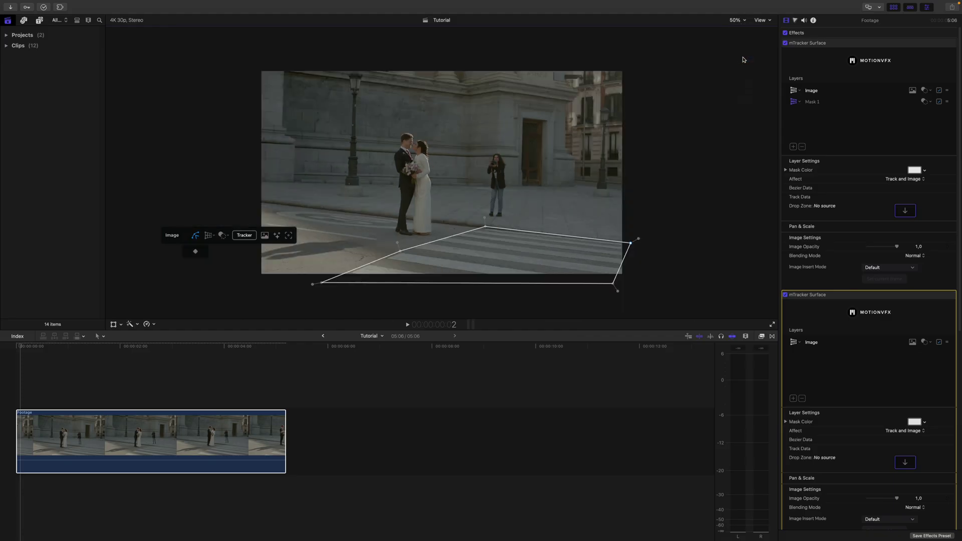
pyautogui.moveTo(611, 279); pyautogui.dragTo(630, 286)
pyautogui.moveTo(15, 336); pyautogui.dragTo(119, 351)
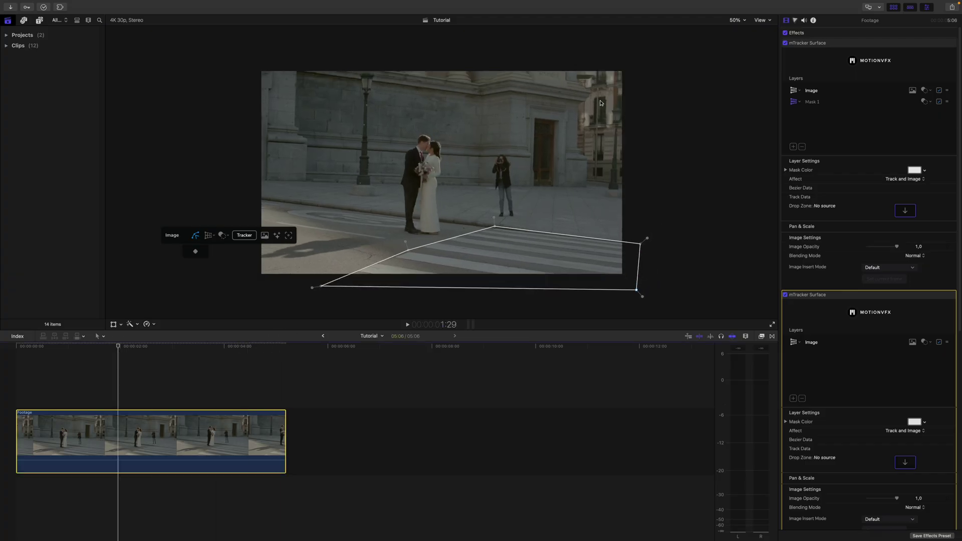
pyautogui.click(734, 20)
pyautogui.click(738, 29)
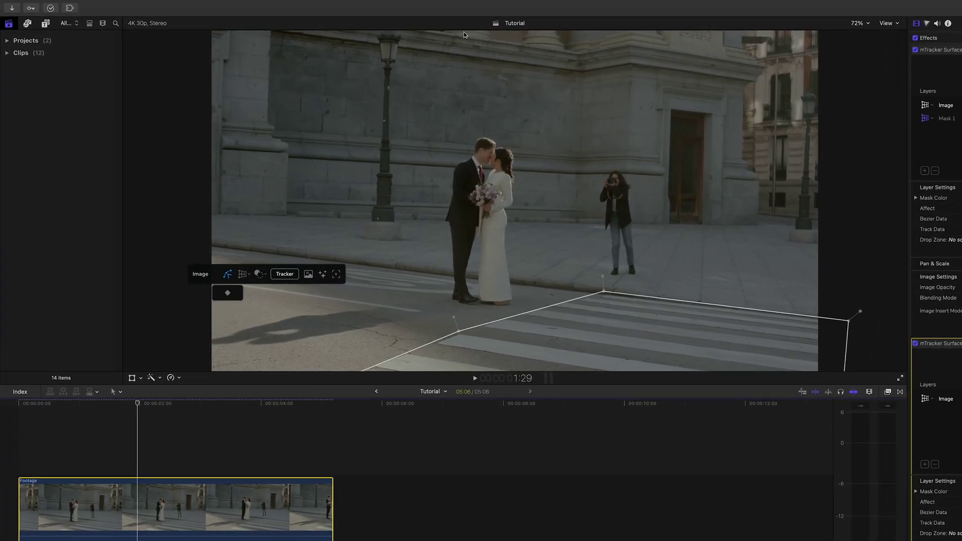
# Step: Apply a third mTracker Surface effect to the Footage clip and close the mExtension library
pyautogui.click(60, 7)
pyautogui.click(55, 64)
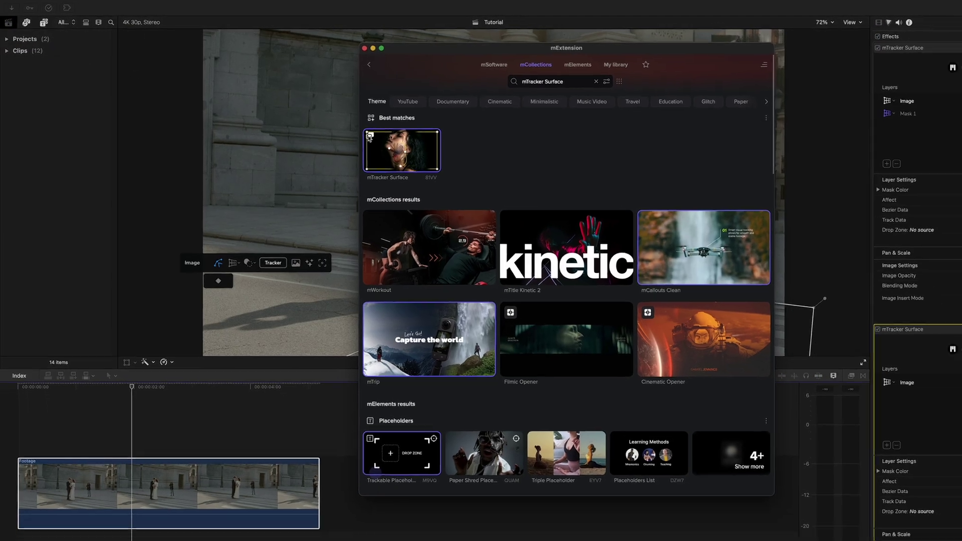
pyautogui.moveTo(369, 139); pyautogui.dragTo(162, 473)
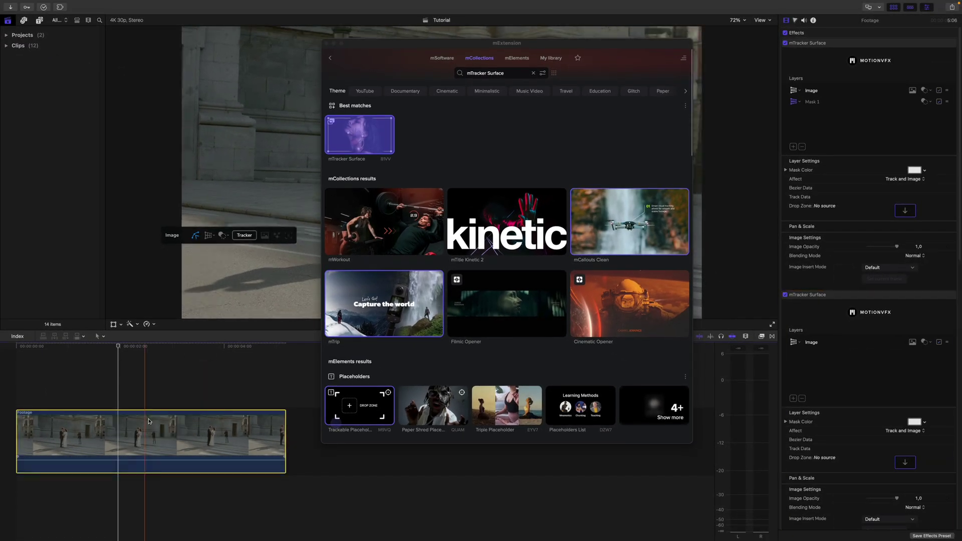
pyautogui.click(373, 48)
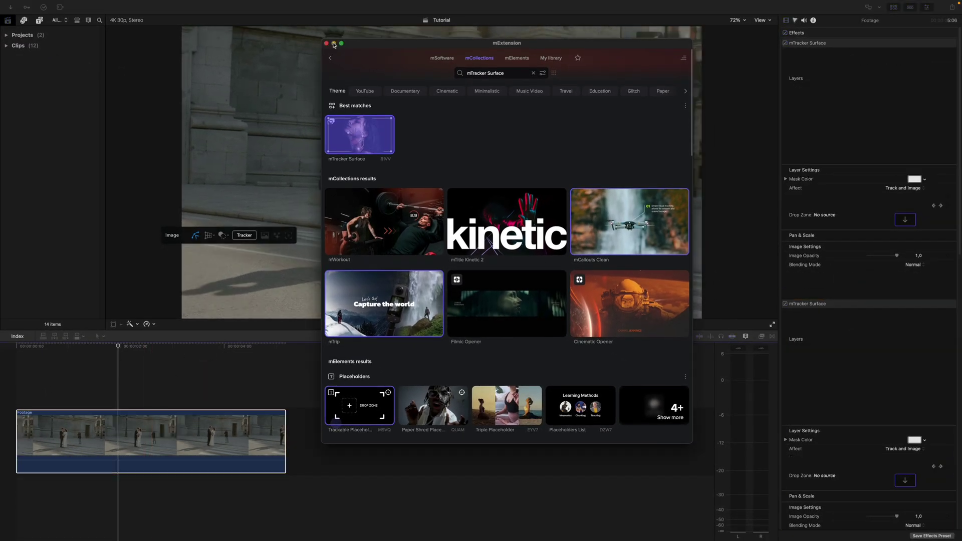
pyautogui.click(334, 44)
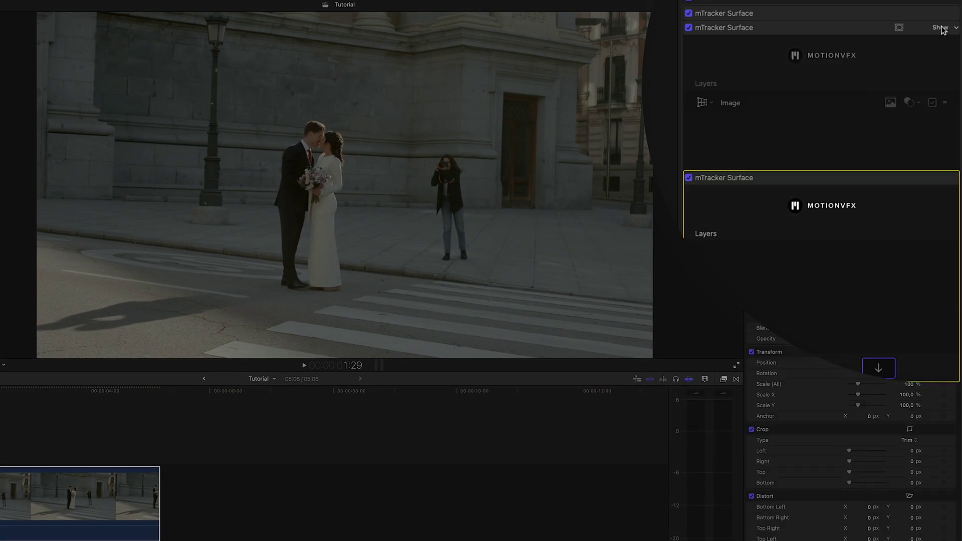
# Step: In the third mTracker Surface, mask the couple's feet and lower legs and track the mask forwards and backwards
pyautogui.click(701, 207)
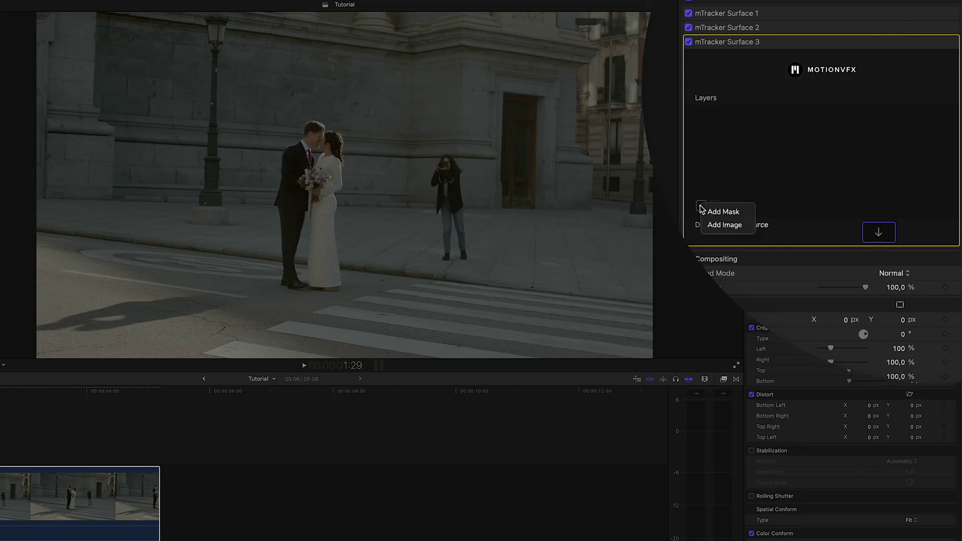
pyautogui.click(712, 215)
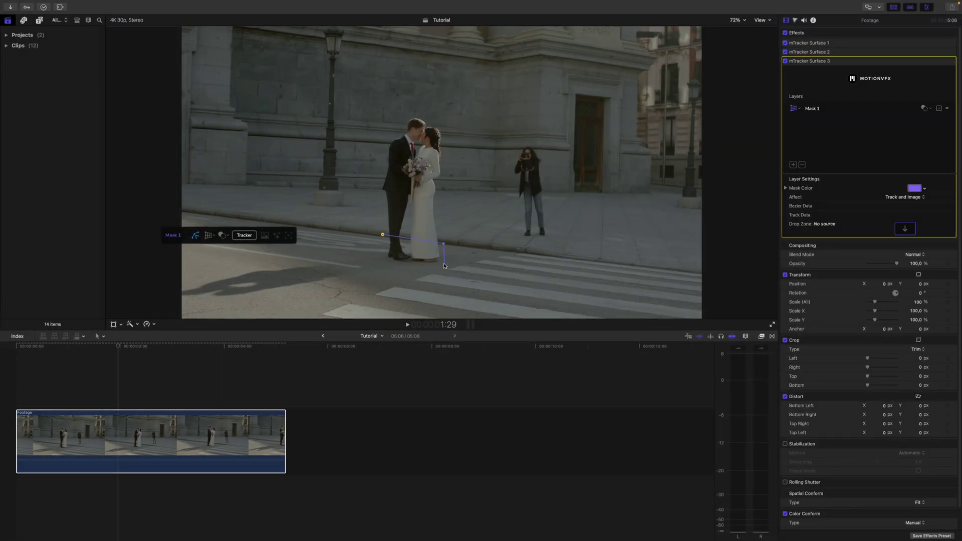
pyautogui.click(244, 235)
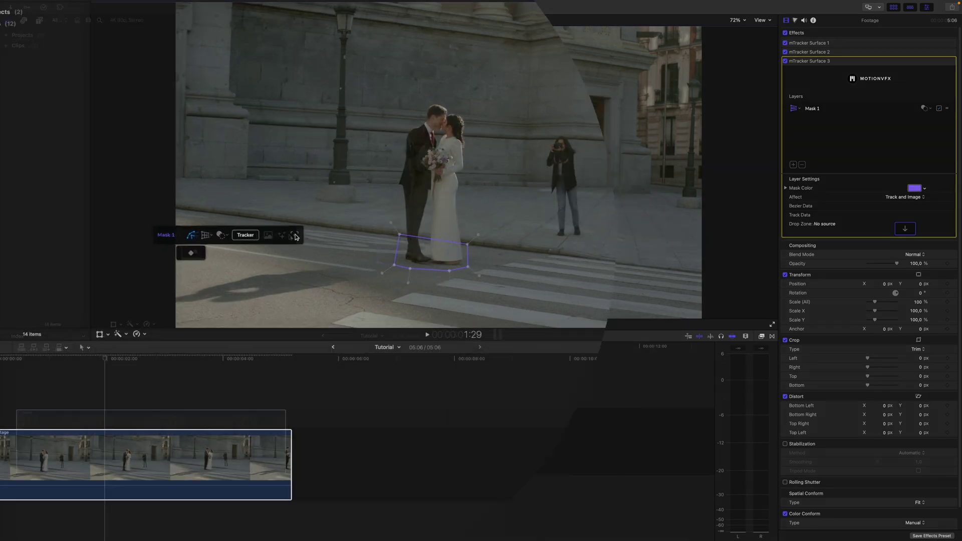
pyautogui.click(216, 251)
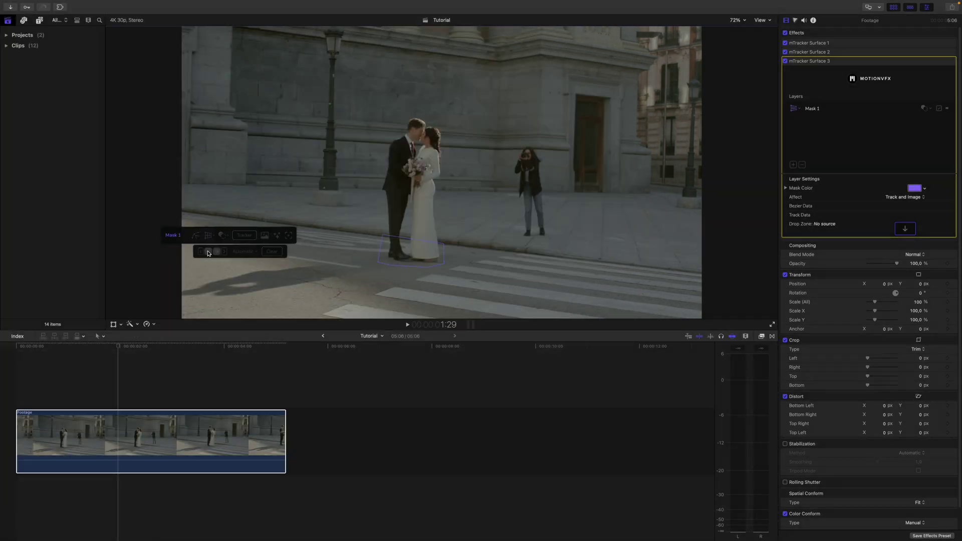
pyautogui.click(208, 251)
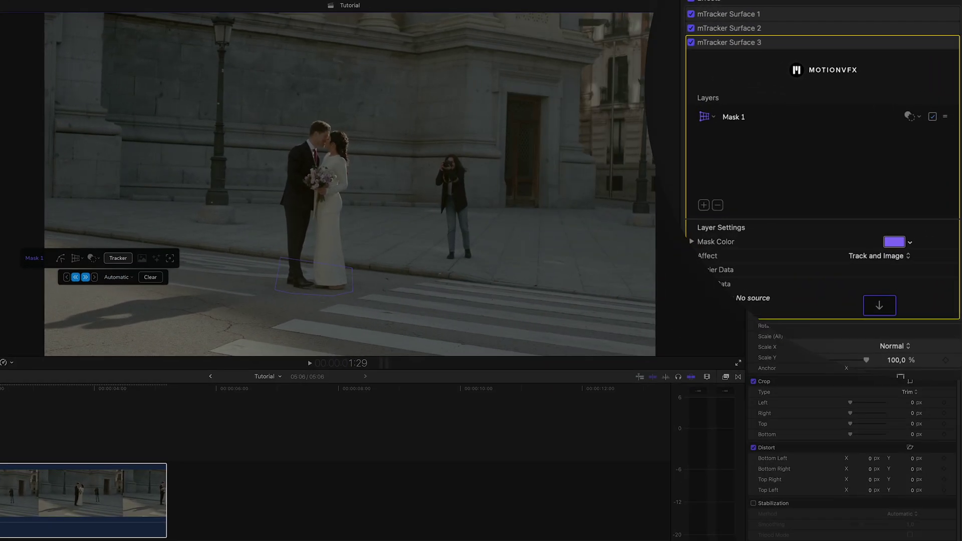
# Step: In the third mTracker Surface, add an image layer, outline the road markings beside the couple's feet and track them backwards and forwards
pyautogui.click(793, 164)
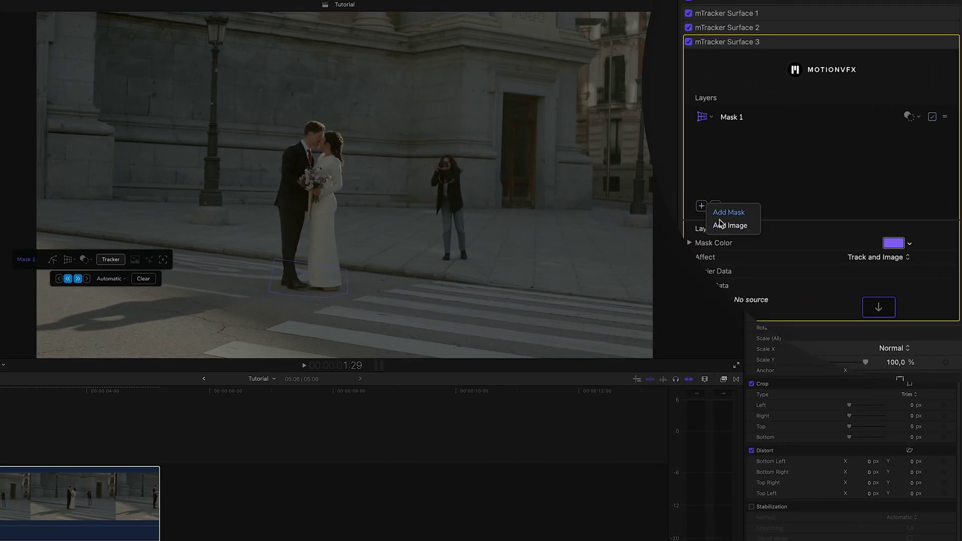
pyautogui.click(721, 224)
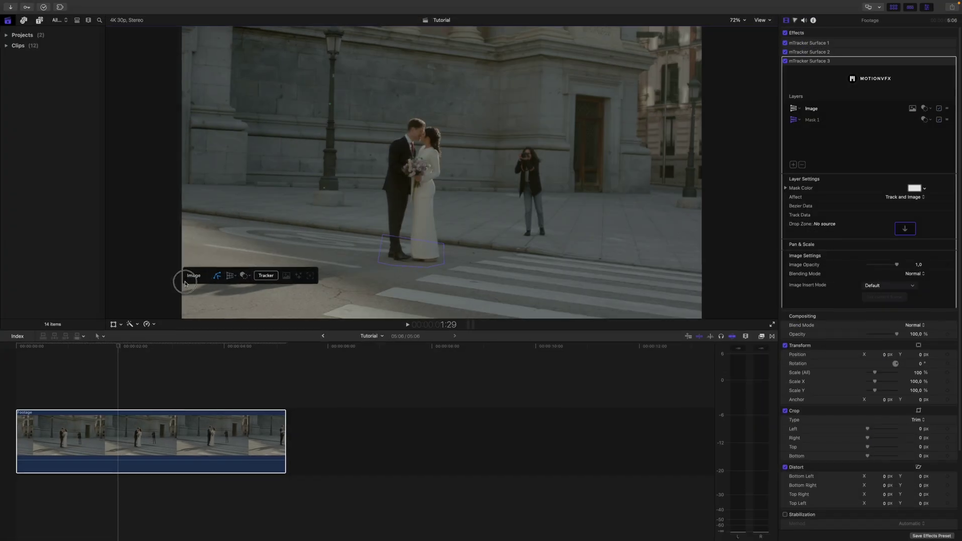
pyautogui.moveTo(185, 283); pyautogui.dragTo(189, 295)
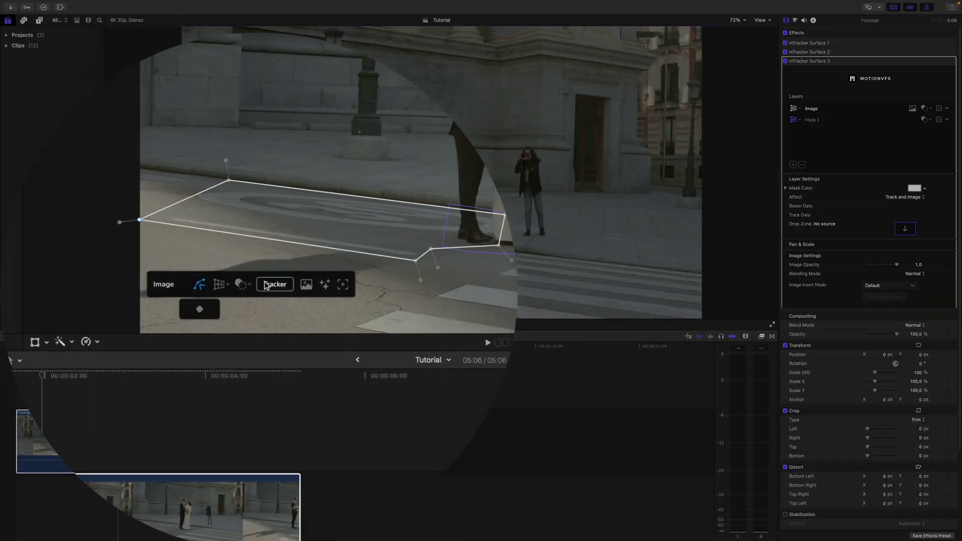
pyautogui.click(234, 303)
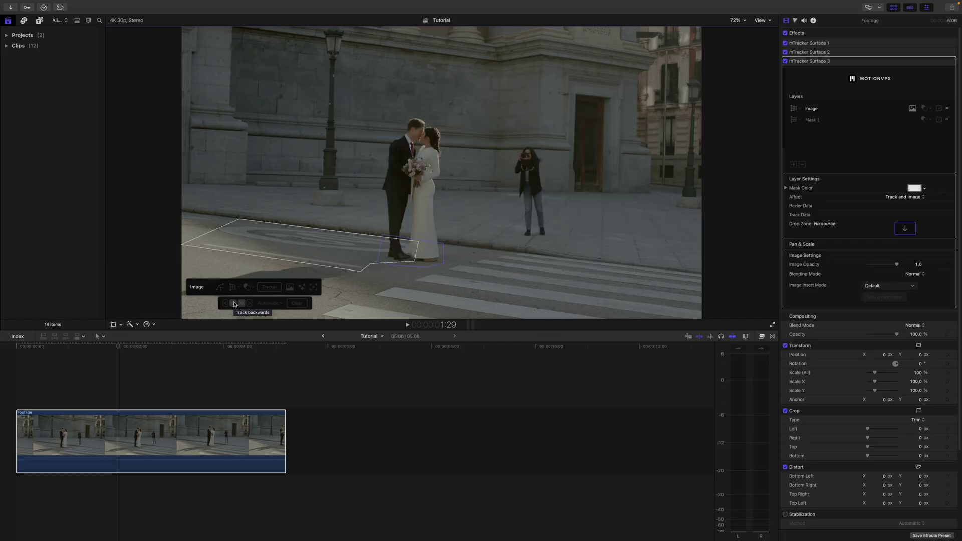
pyautogui.click(241, 303)
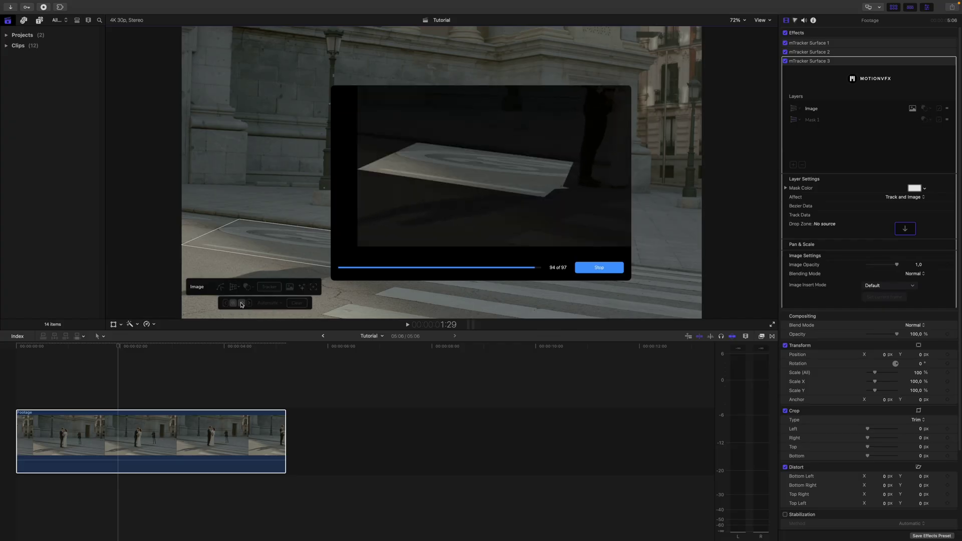
# Step: Go to the Footage clip's last frame at 5:05 and export that frame as a still image
pyautogui.moveTo(139, 345); pyautogui.dragTo(284, 345)
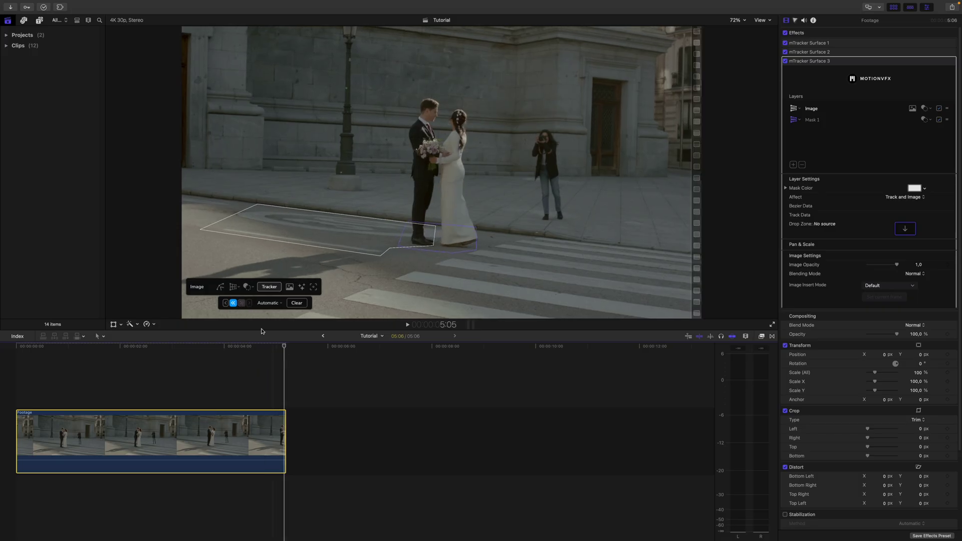
pyautogui.click(62, 4)
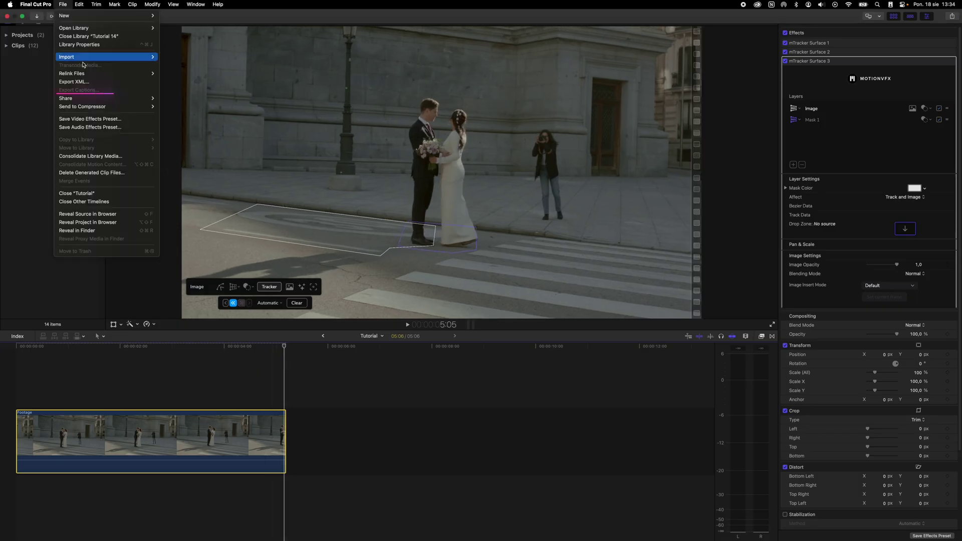
pyautogui.moveTo(81, 98)
pyautogui.click(195, 160)
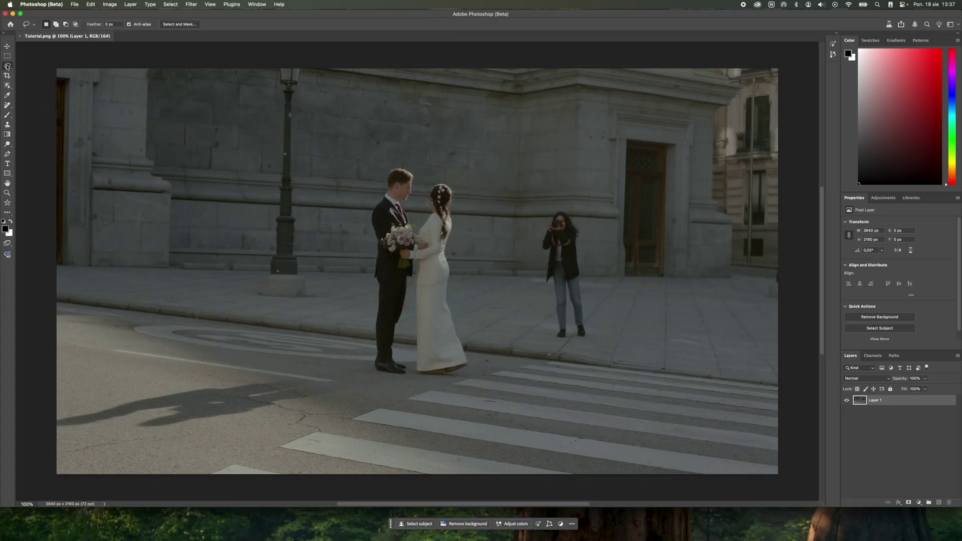
# Step: Switch to Photoshop and remove the photographer and the whole crosswalk from Tutorial.png, using lasso selections
pyautogui.moveTo(542, 227)
pyautogui.mouseDown()
pyautogui.moveTo(544, 258)
pyautogui.moveTo(548, 211)
pyautogui.moveTo(544, 226)
pyautogui.mouseUp()
pyautogui.click(536, 353)
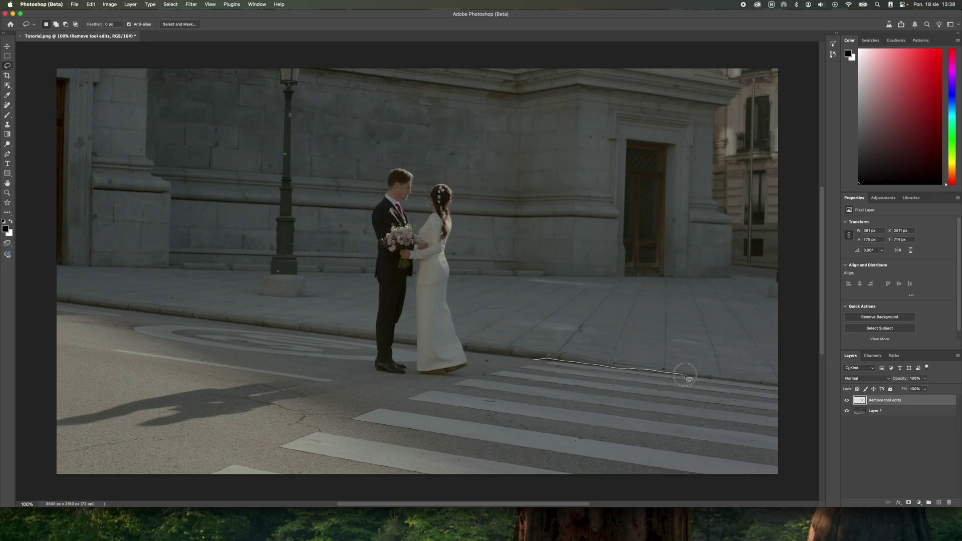
pyautogui.moveTo(783, 405); pyautogui.dragTo(250, 498)
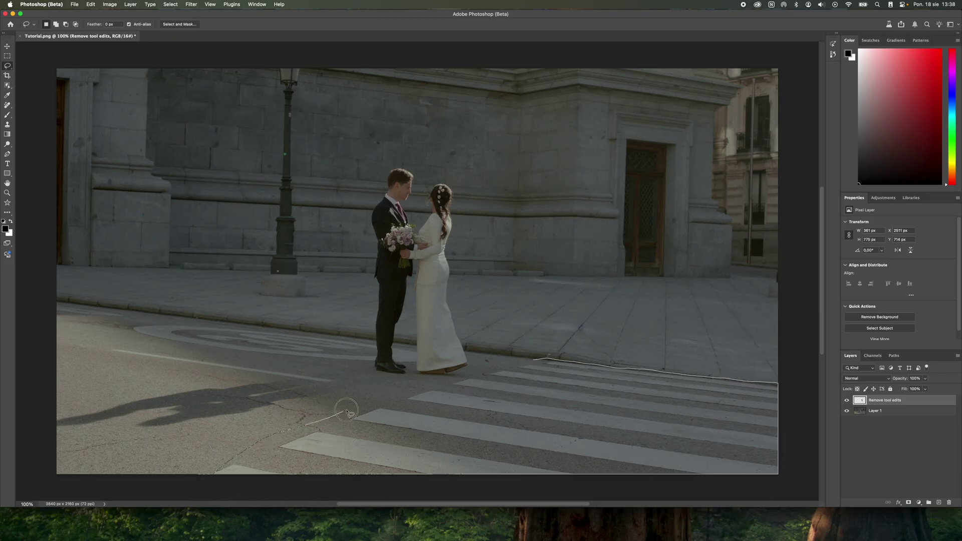
pyautogui.moveTo(496, 369); pyautogui.dragTo(526, 360)
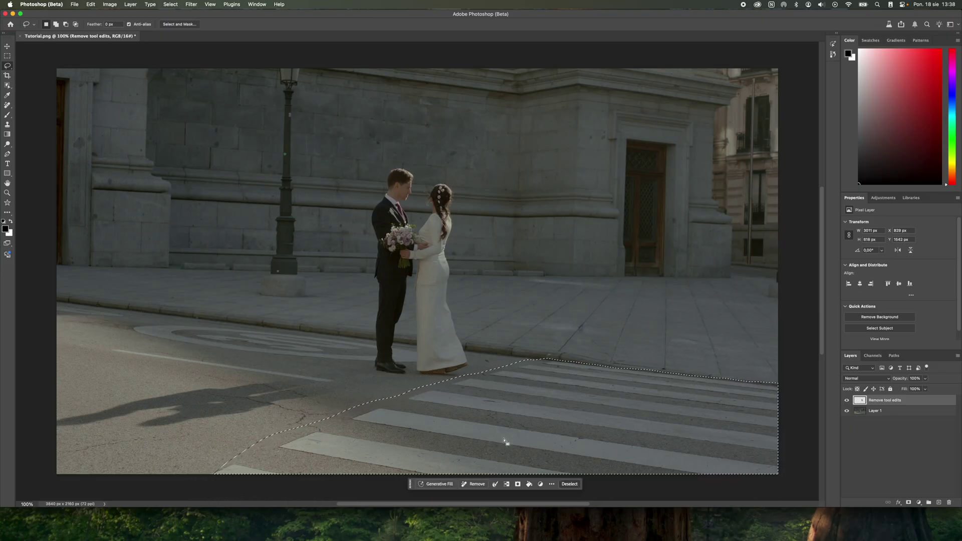
pyautogui.click(484, 484)
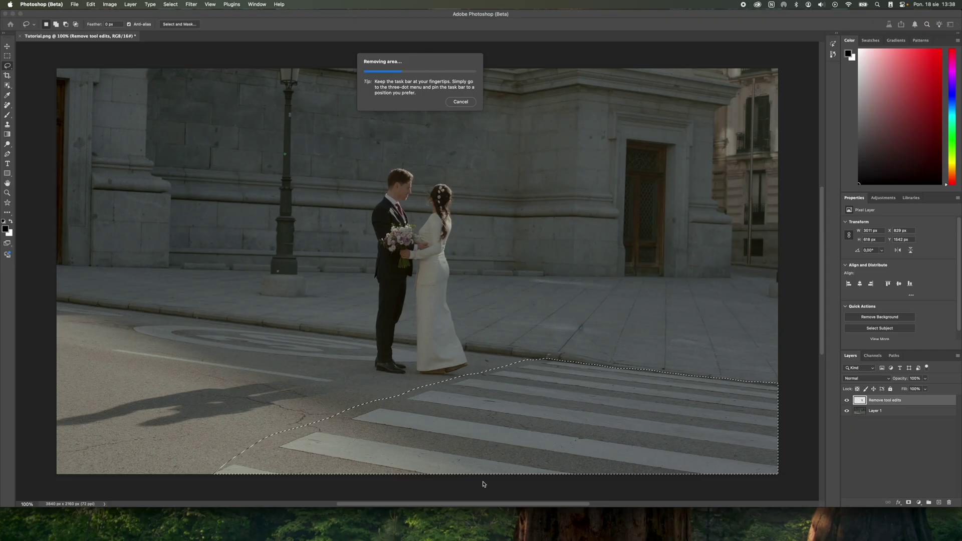
# Step: Lasso and remove the white lane line, followed by the road markings along the curb behind the couple's feet
pyautogui.moveTo(113, 346); pyautogui.dragTo(176, 356)
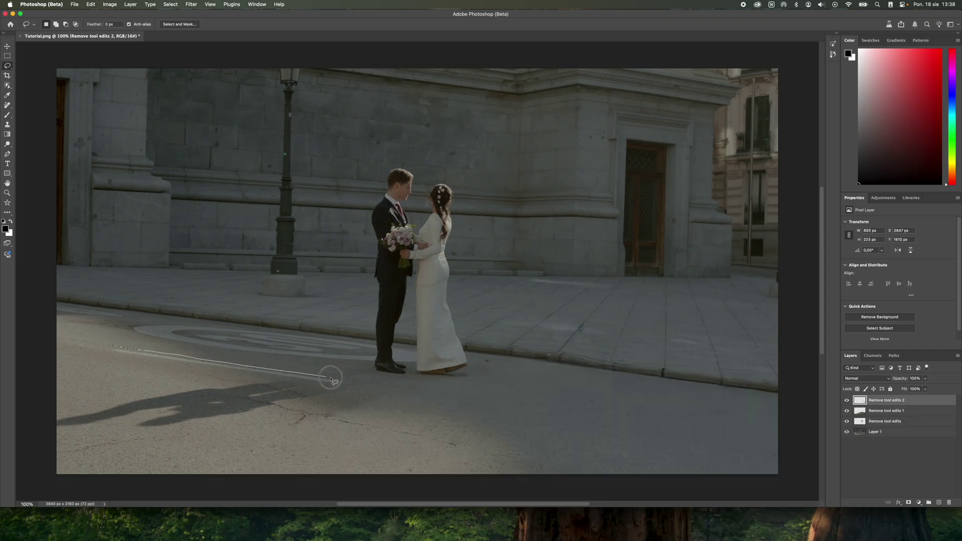
pyautogui.moveTo(111, 349); pyautogui.dragTo(109, 348)
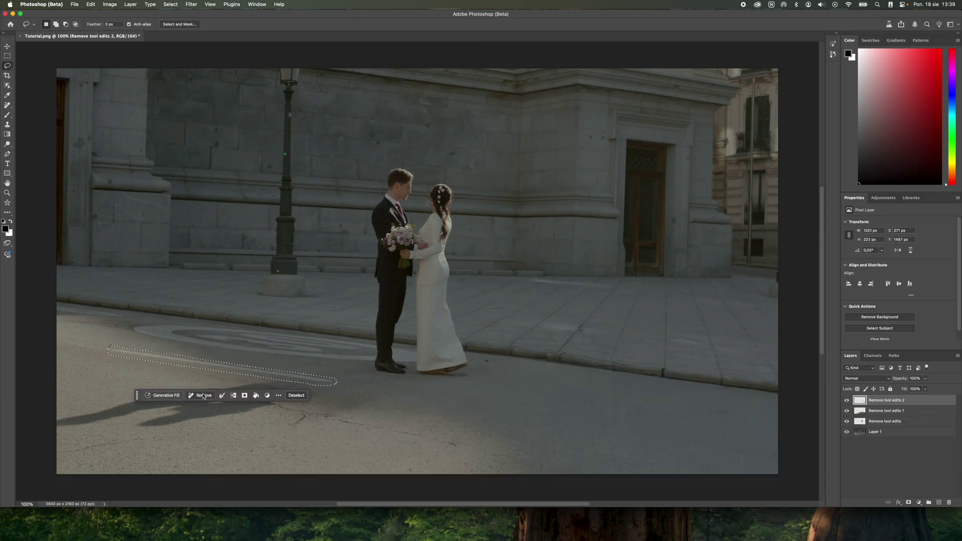
pyautogui.click(203, 396)
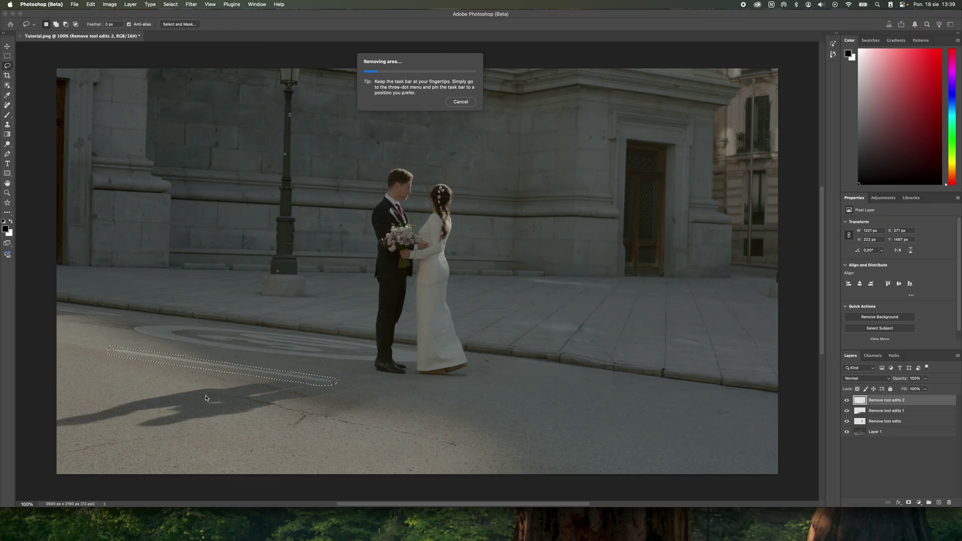
pyautogui.moveTo(149, 339)
pyautogui.mouseDown()
pyautogui.moveTo(205, 351)
pyautogui.moveTo(152, 341)
pyautogui.mouseUp()
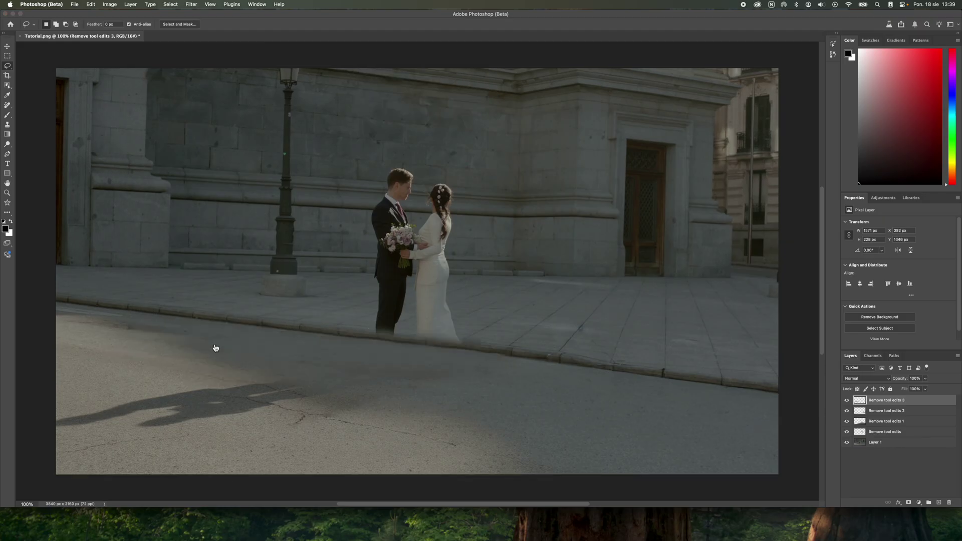
# Step: Merge the removal edits into one layer and save the image
pyautogui.press('super+e')
pyautogui.press('super+s')
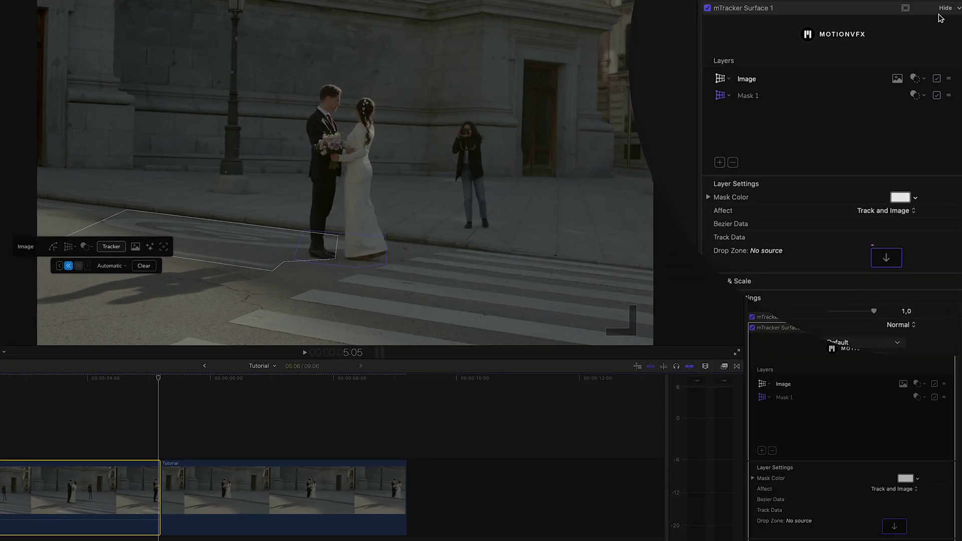
# Step: Switch to Final Cut Pro, set the first mTracker Surface's drop zone to the Tutorial clip and its Image Insert Mode to Fullscreen
pyautogui.click(887, 258)
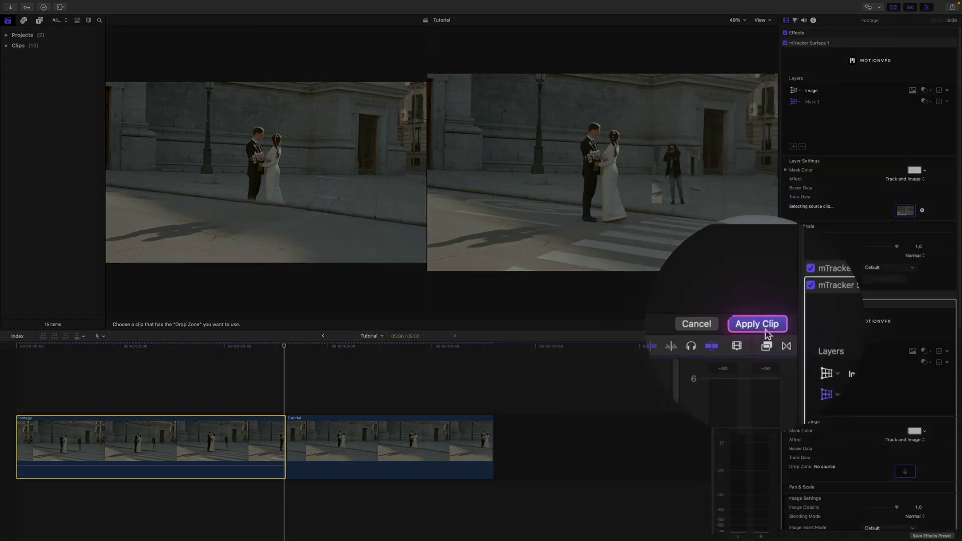
pyautogui.click(758, 325)
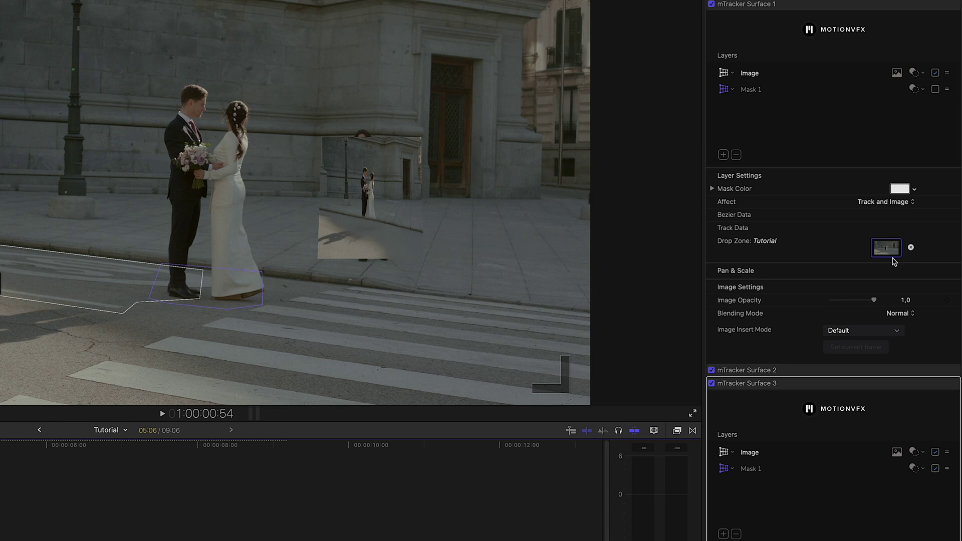
pyautogui.click(878, 331)
pyautogui.click(861, 349)
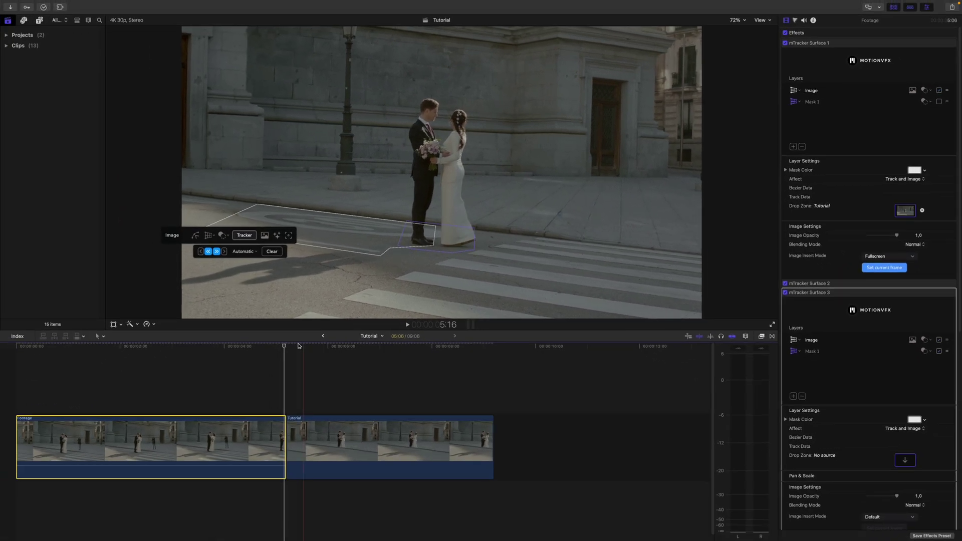
# Step: At the Footage clip's last frame, set the second mTracker Surface's drop zone to the Tutorial clip and its Image Insert Mode to Fullscreen
pyautogui.click(275, 346)
pyautogui.moveTo(275, 345)
pyautogui.mouseDown()
pyautogui.moveTo(58, 366)
pyautogui.moveTo(275, 361)
pyautogui.moveTo(284, 351)
pyautogui.mouseUp()
pyautogui.click(946, 283)
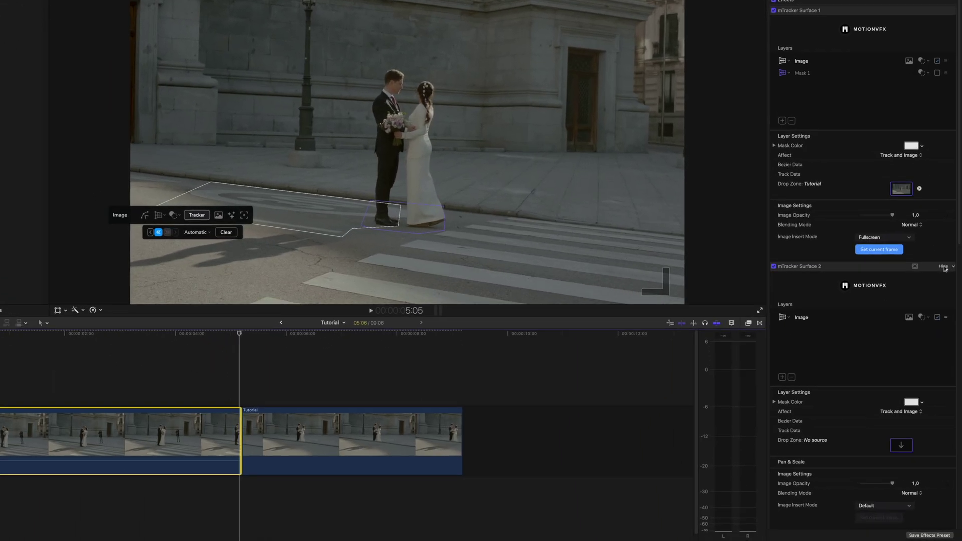
pyautogui.scroll(-3, 948, 282)
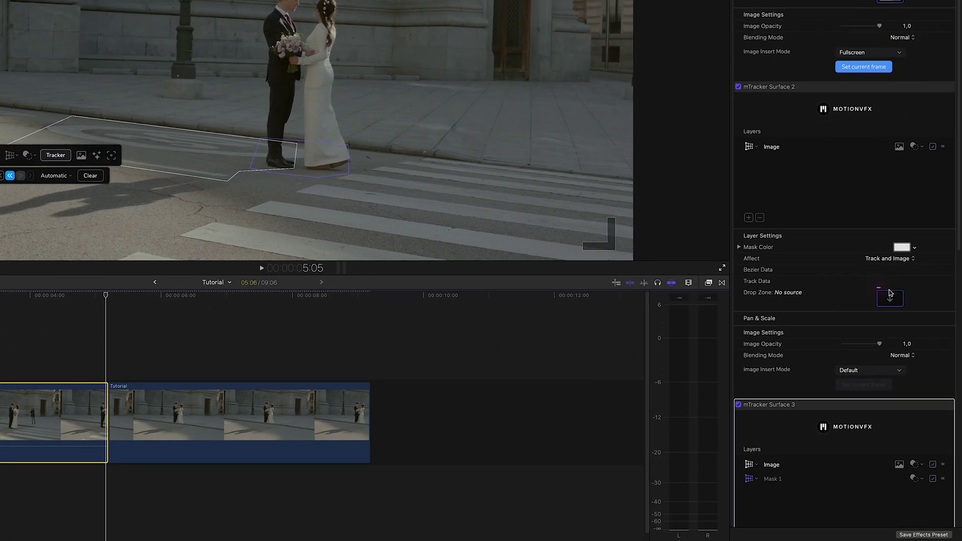
pyautogui.click(890, 295)
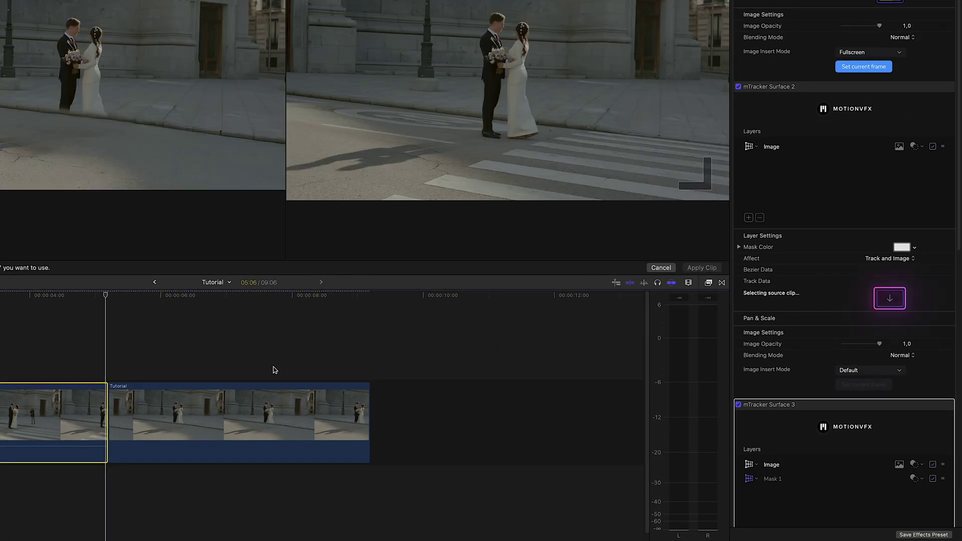
pyautogui.click(113, 394)
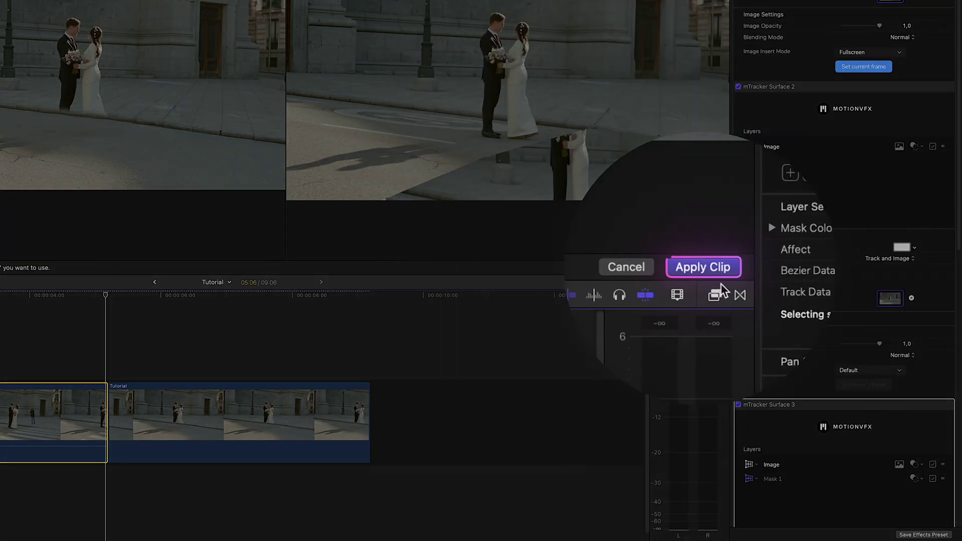
pyautogui.click(705, 269)
pyautogui.scroll(-3, 776, 318)
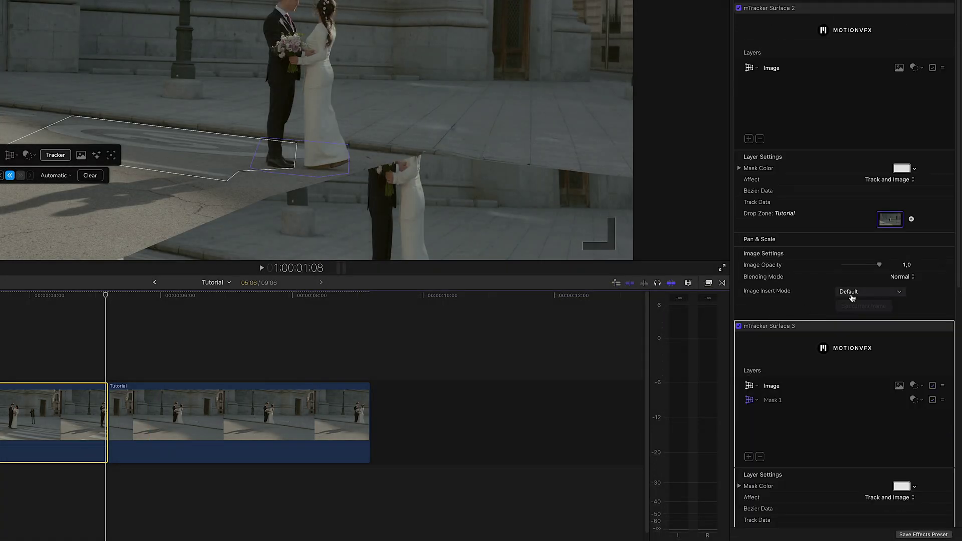
pyautogui.click(850, 309)
pyautogui.click(853, 294)
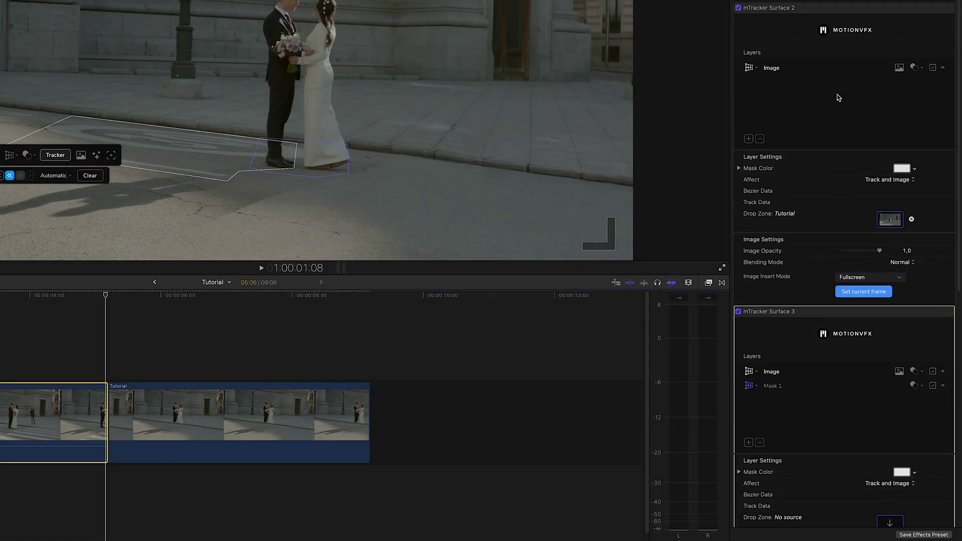
# Step: In the second mTracker Surface, widen the crosswalk outline's feather at the point nearest the couple's feet and collapse the effect's settings
pyautogui.click(831, 13)
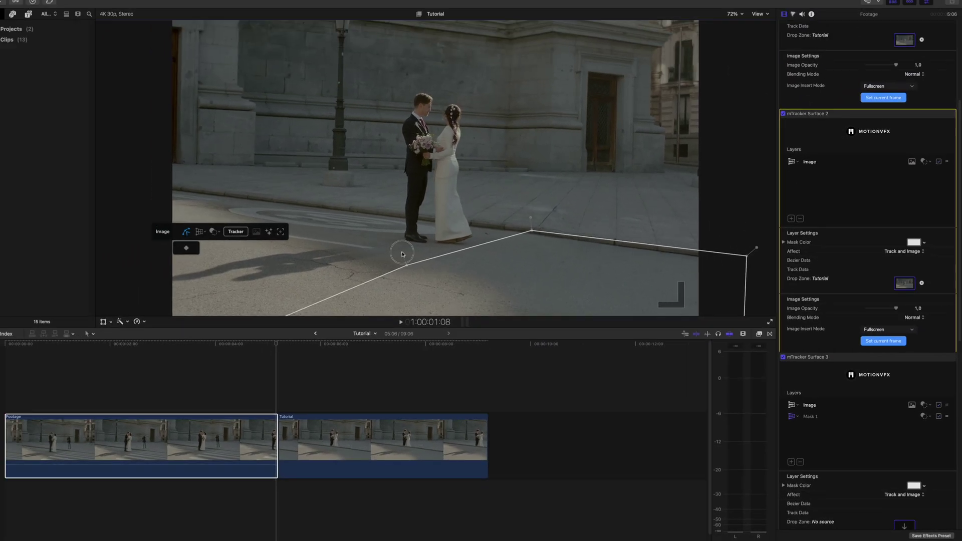
pyautogui.moveTo(262, 184); pyautogui.dragTo(257, 167)
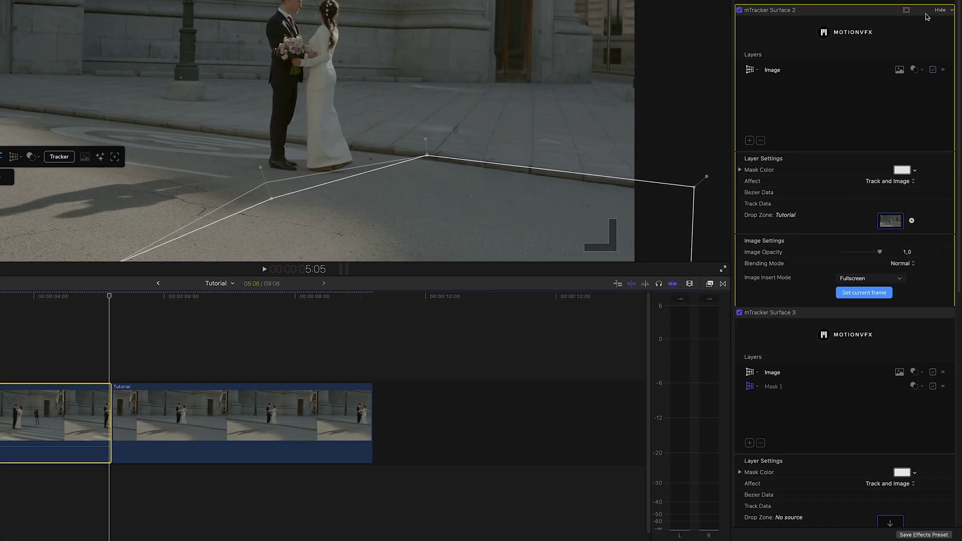
pyautogui.click(947, 118)
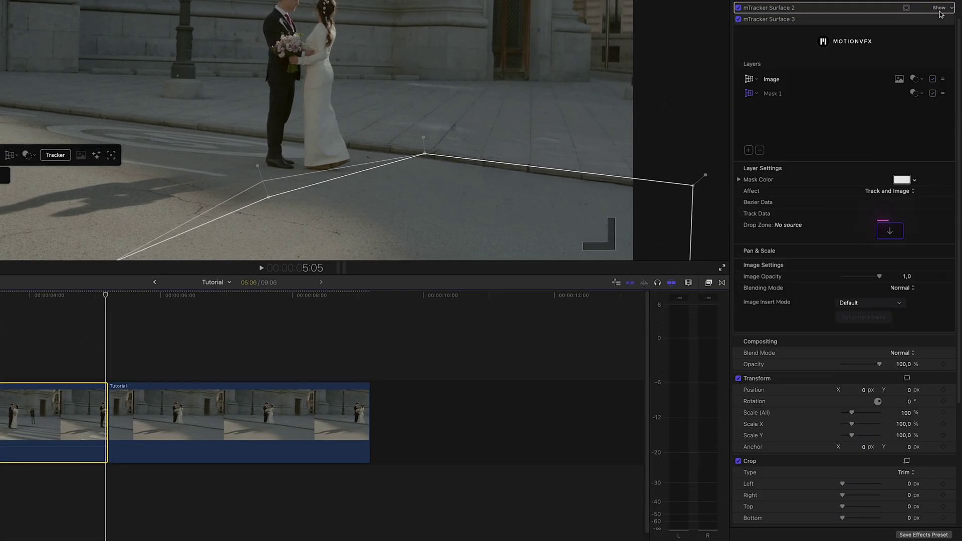
# Step: Fill the third mTracker Surface's drop zone with the Tutorial clip in Fullscreen insert mode and disable its Mask 1 layer
pyautogui.click(890, 229)
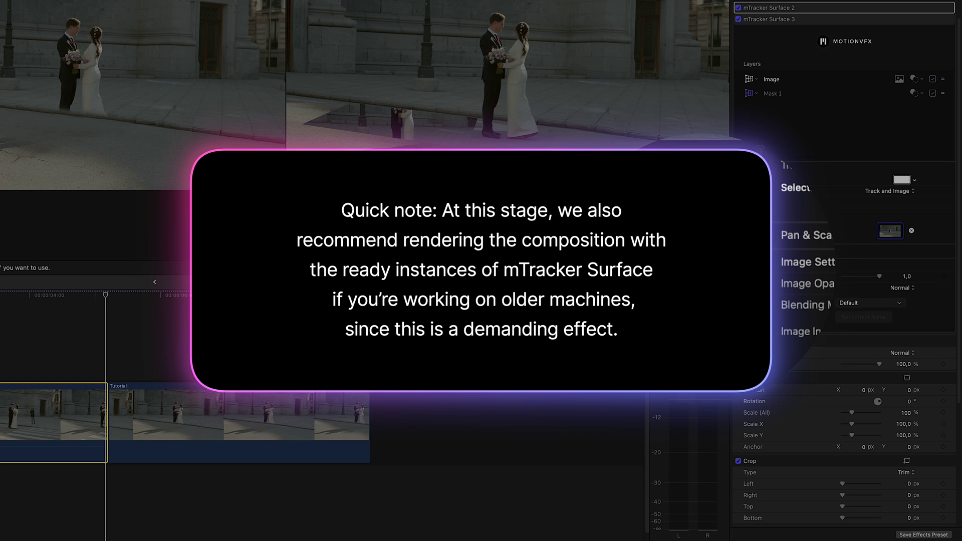
pyautogui.click(694, 262)
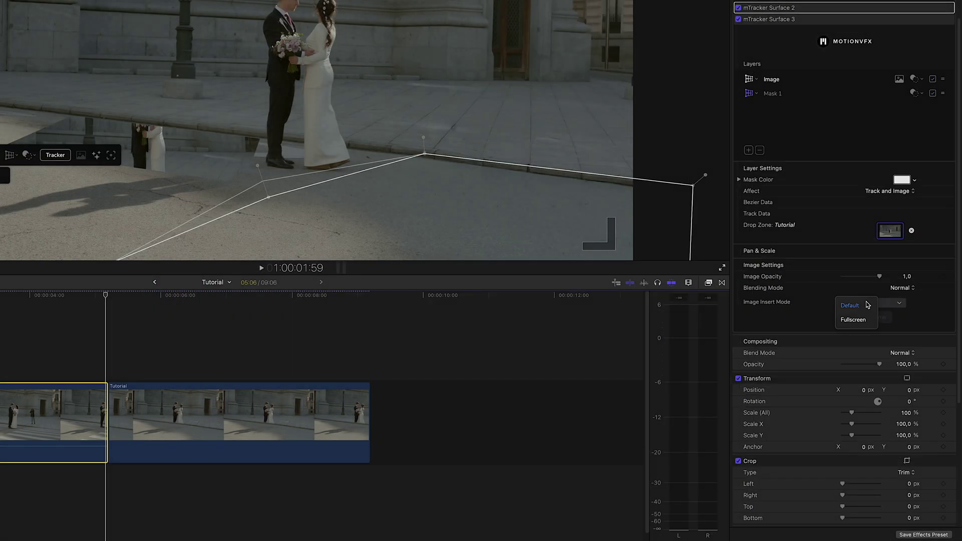
pyautogui.click(855, 320)
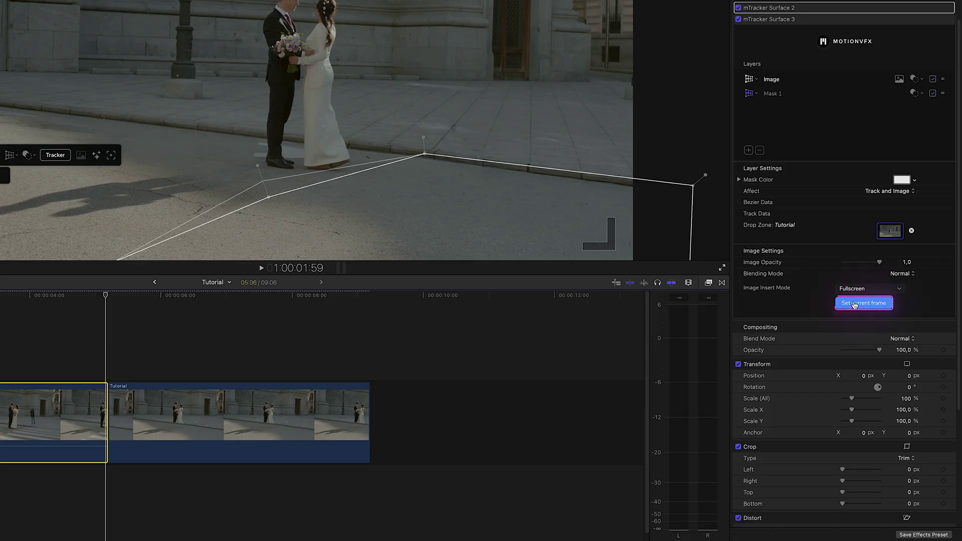
pyautogui.click(932, 94)
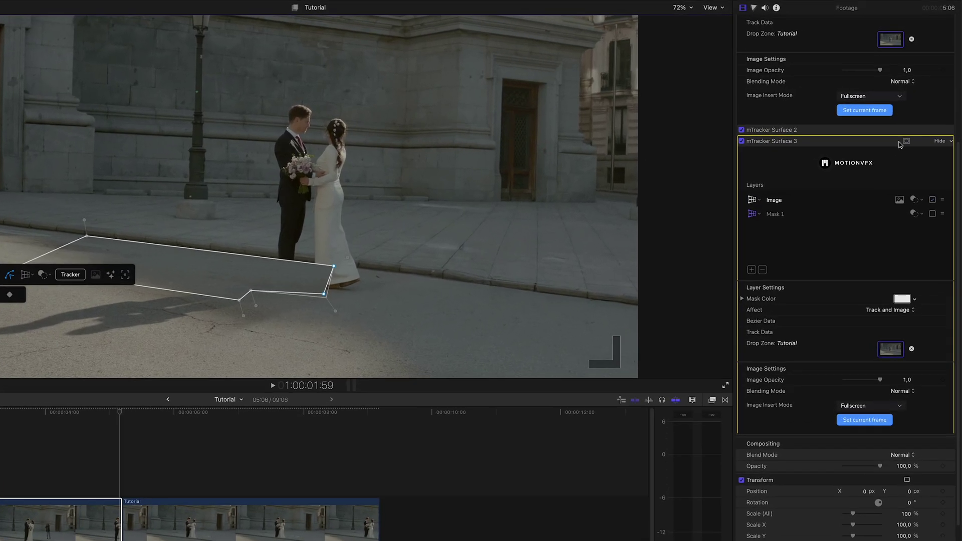
# Step: Add a Magnetic Mask to the third mTracker Surface, cover the groom and the bride with it and analyze the clip
pyautogui.click(917, 128)
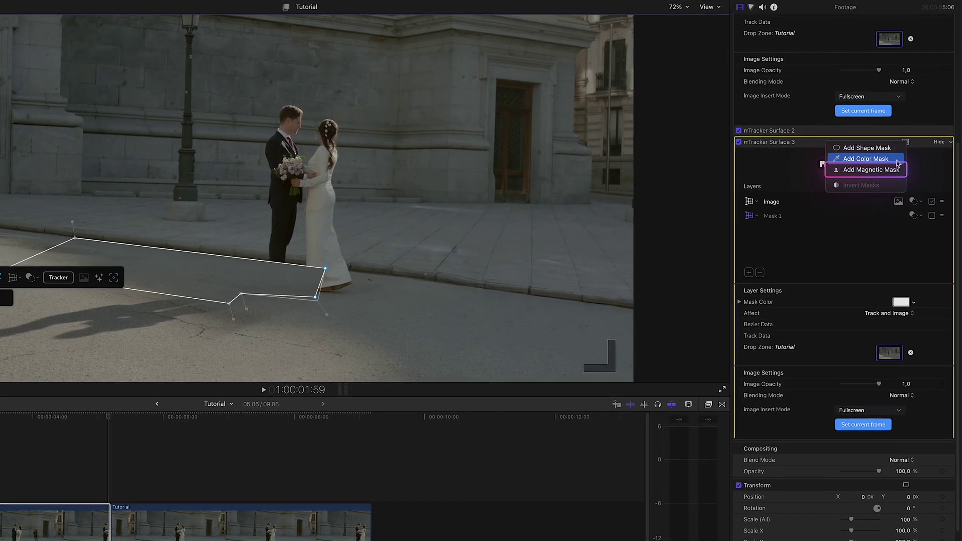
pyautogui.click(895, 170)
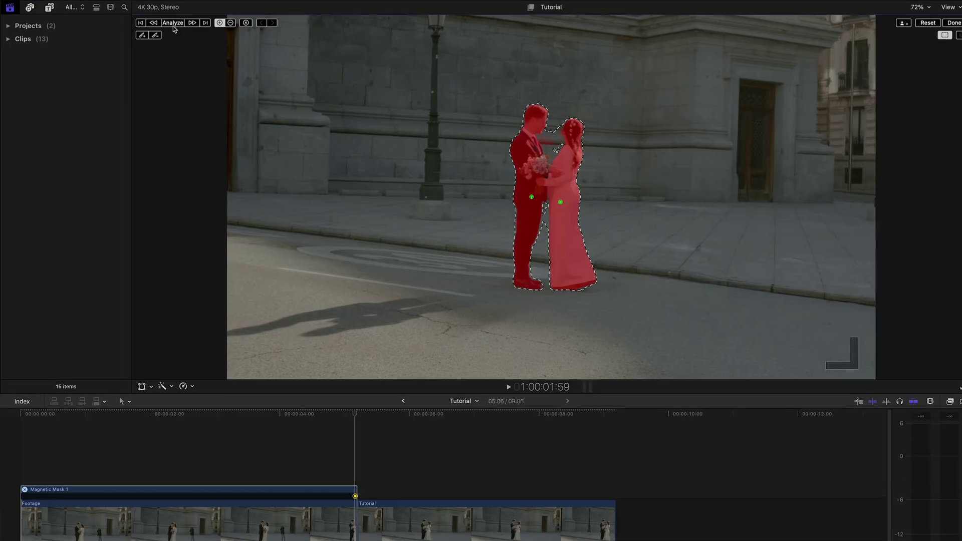
pyautogui.click(137, 33)
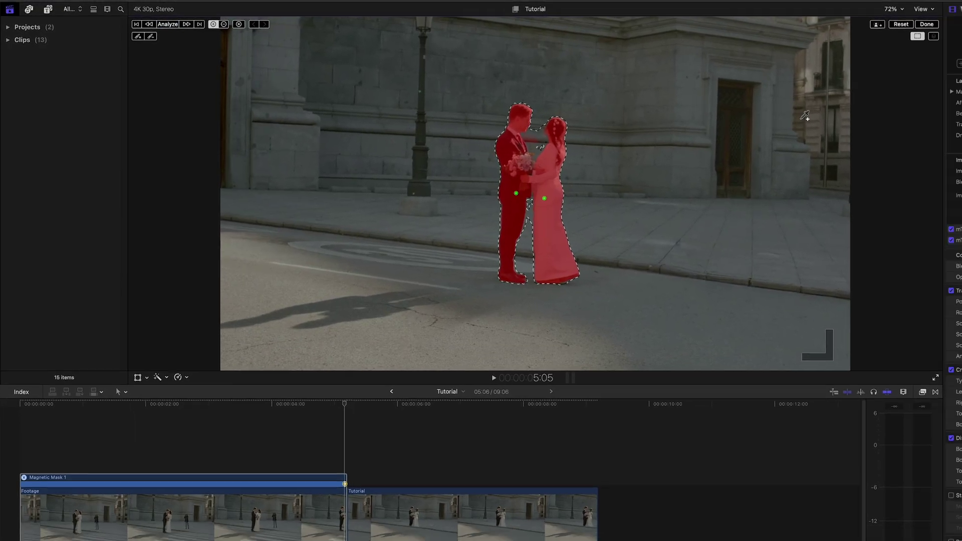
# Step: Invert the masks on the third mTracker Surface so the couple is excluded from the inserted image
pyautogui.scroll(3, 830, 122)
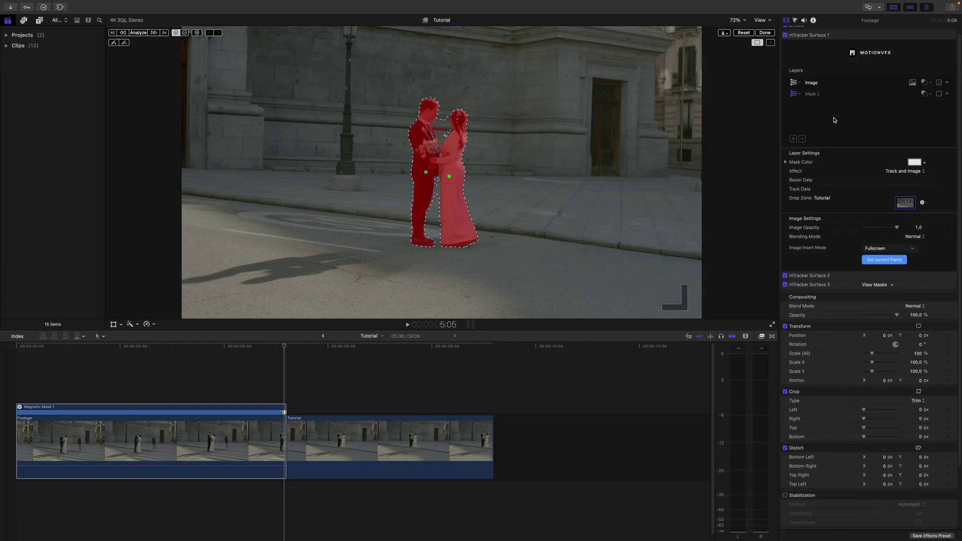
pyautogui.click(945, 285)
pyautogui.click(918, 285)
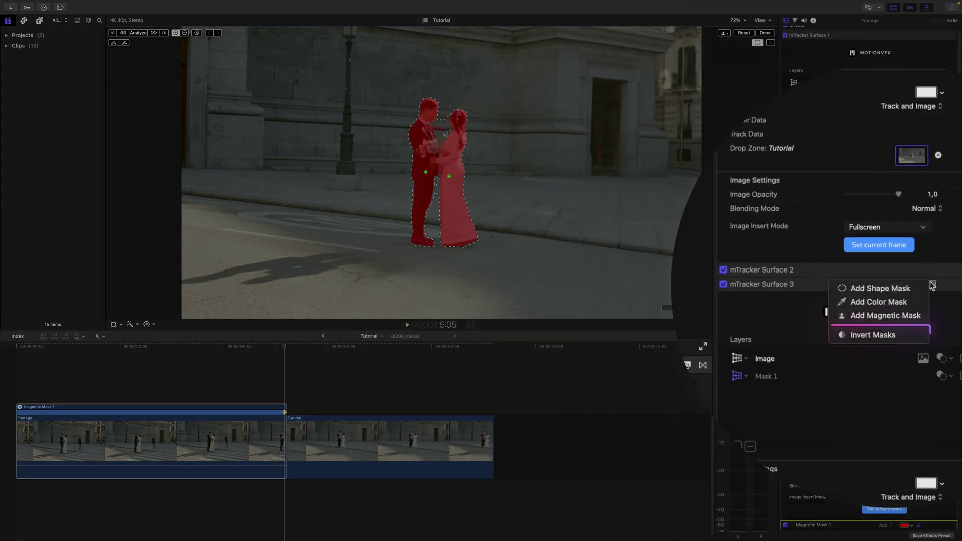
pyautogui.click(908, 325)
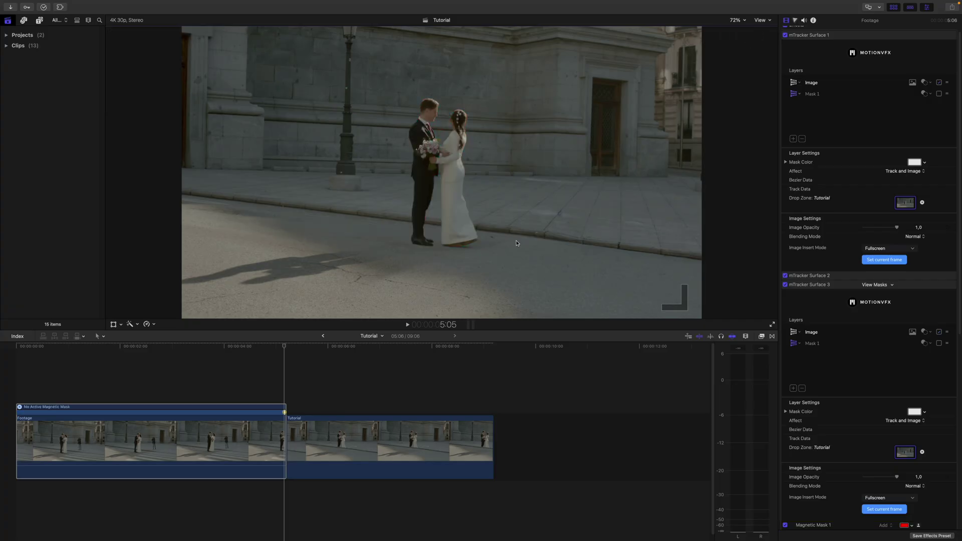
# Step: Save the Footage clip's first frame as the PNG image Tutorial 01 in the Tutorial Screens folder
pyautogui.moveTo(282, 349)
pyautogui.mouseDown()
pyautogui.moveTo(15, 346)
pyautogui.moveTo(262, 345)
pyautogui.moveTo(17, 355)
pyautogui.mouseUp()
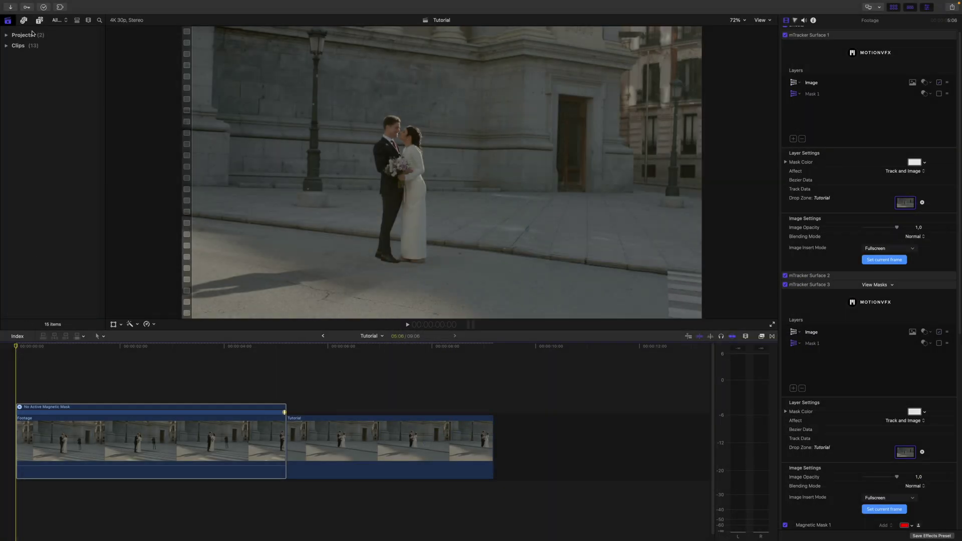
pyautogui.click(63, 4)
pyautogui.moveTo(108, 102)
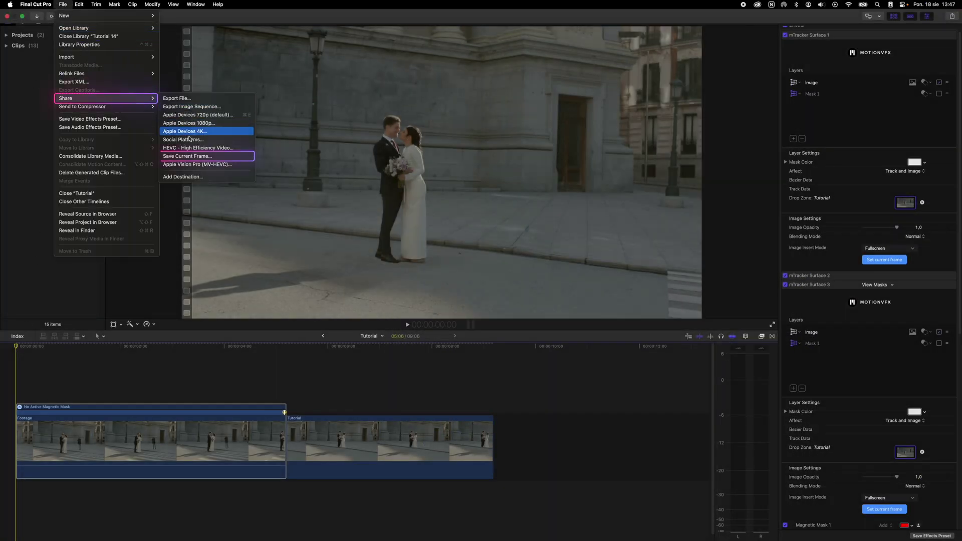
pyautogui.click(195, 156)
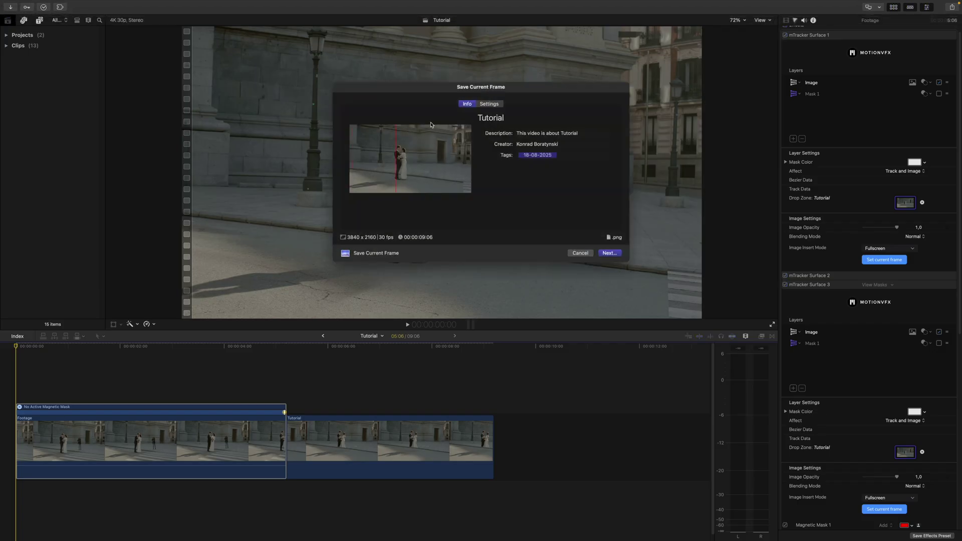
pyautogui.click(489, 103)
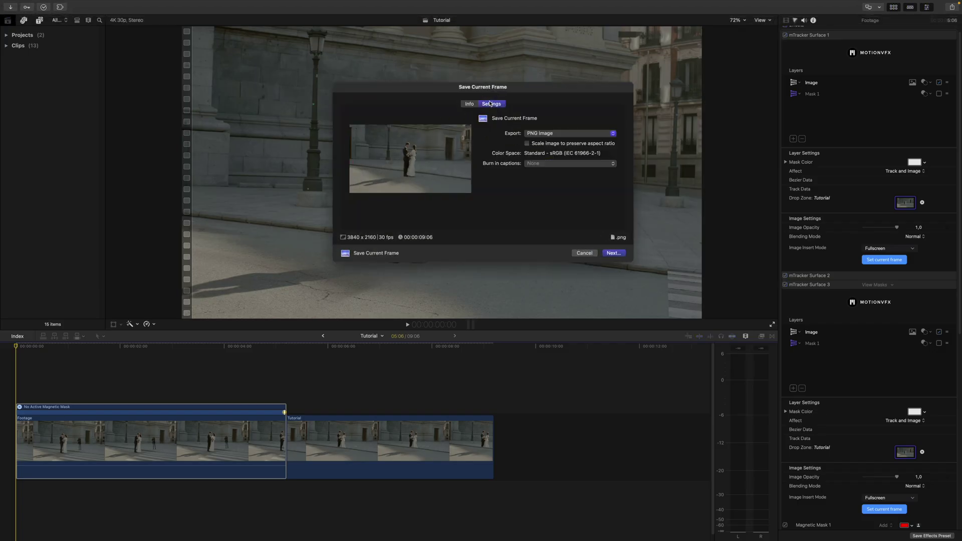
pyautogui.click(616, 254)
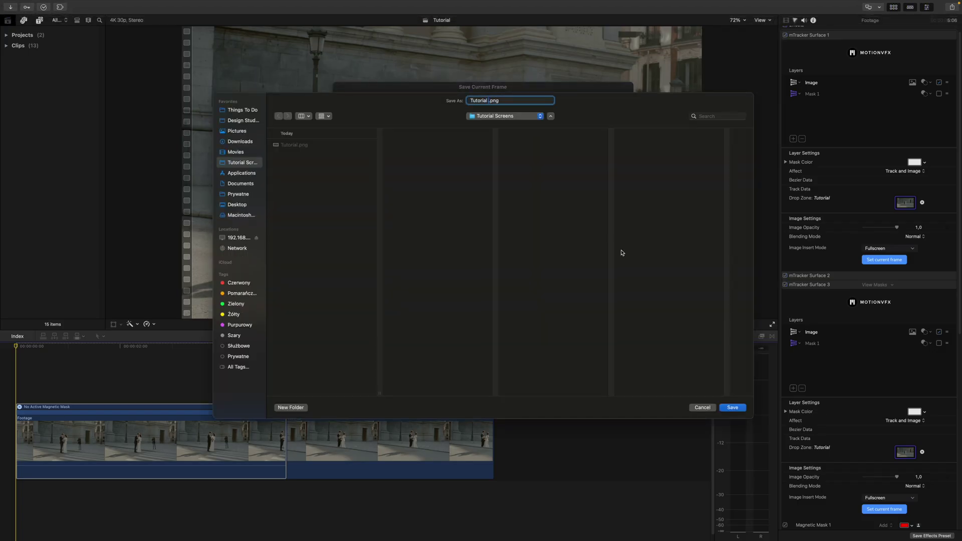
pyautogui.write('01')
pyautogui.press('Return')
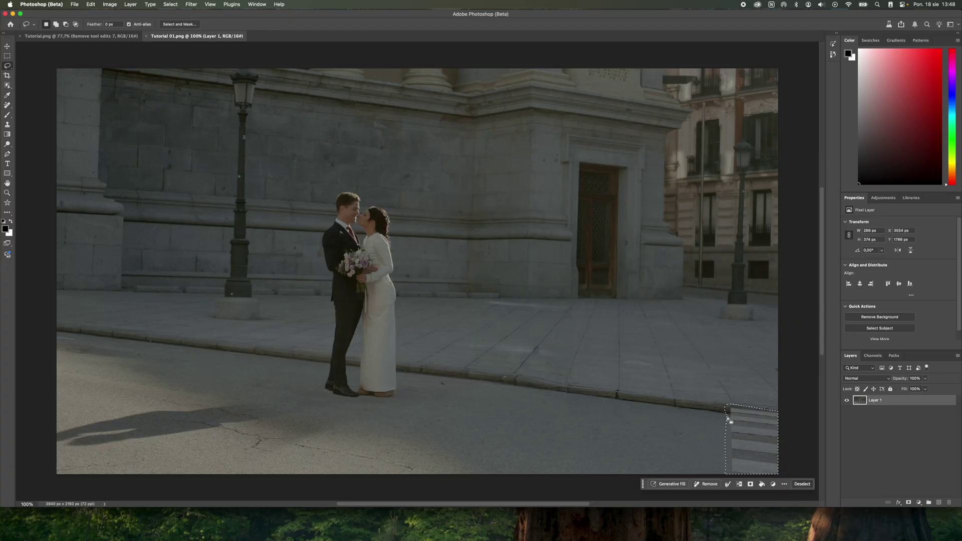
# Step: In Photoshop, remove the selected crosswalk stripes from the Tutorial 01.png frame
pyautogui.click(708, 483)
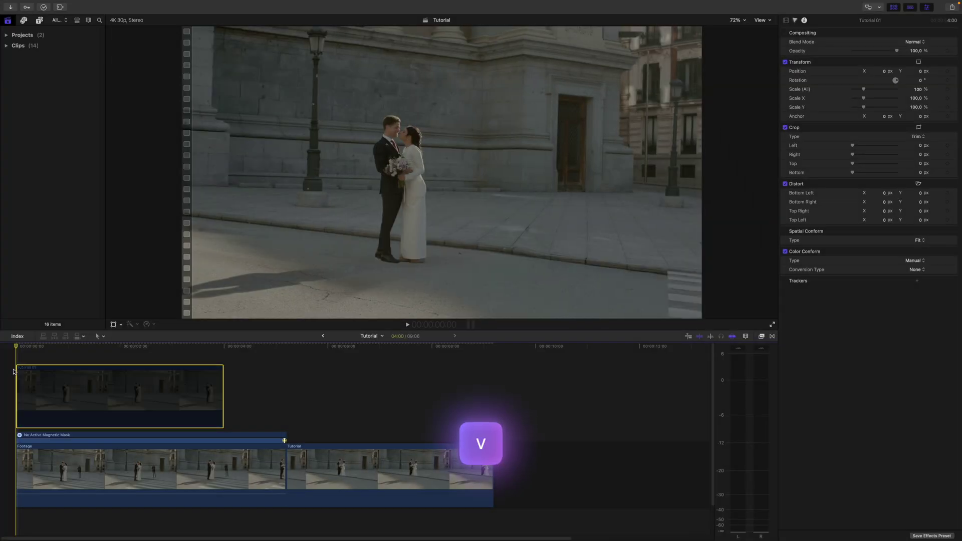
# Step: Back in Final Cut Pro, add another mTracker Surface effect from mExtension to the Footage clip
pyautogui.click(40, 468)
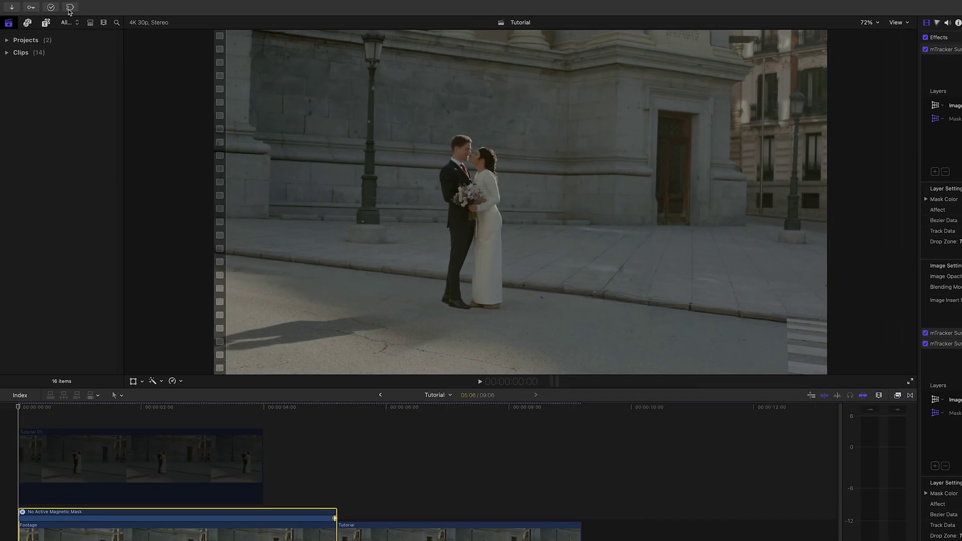
pyautogui.click(69, 8)
pyautogui.click(75, 60)
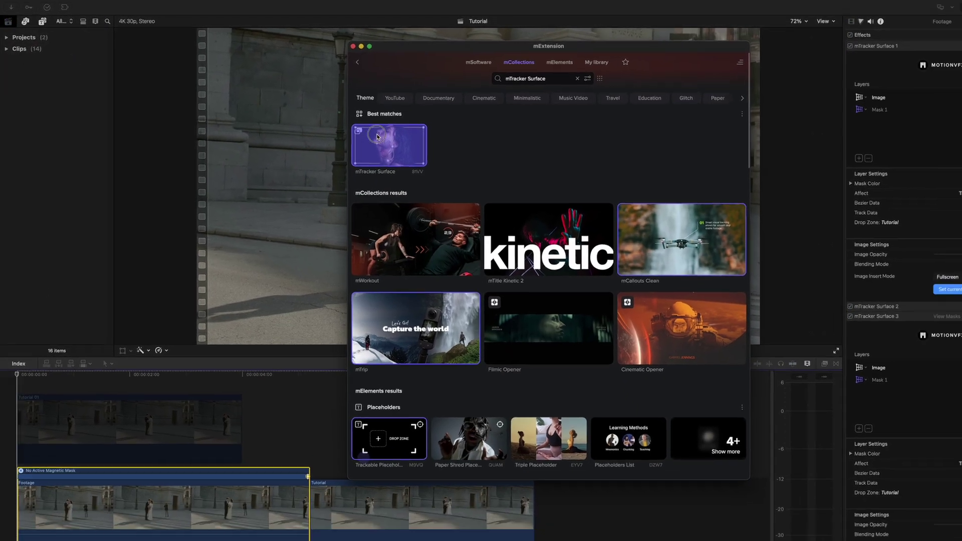
pyautogui.moveTo(421, 157); pyautogui.dragTo(100, 514)
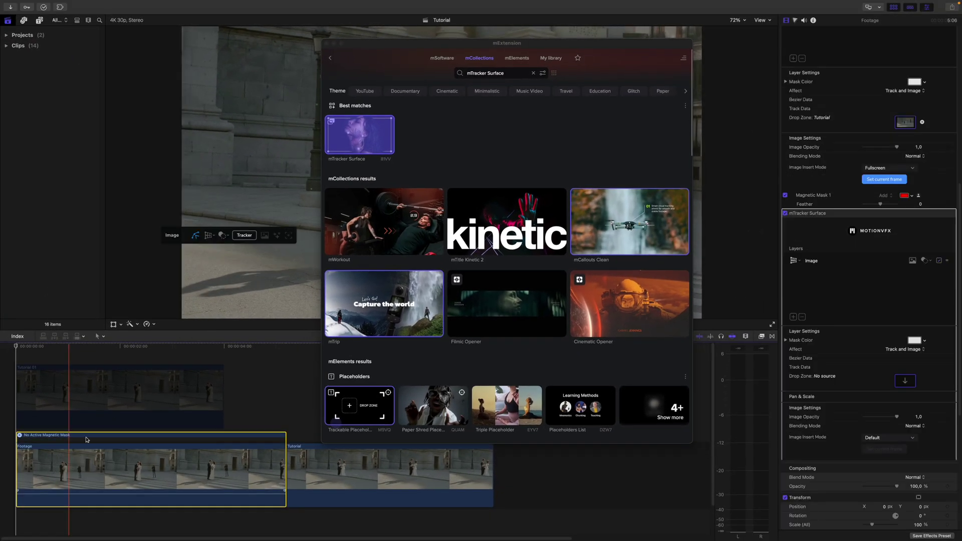
pyautogui.click(327, 43)
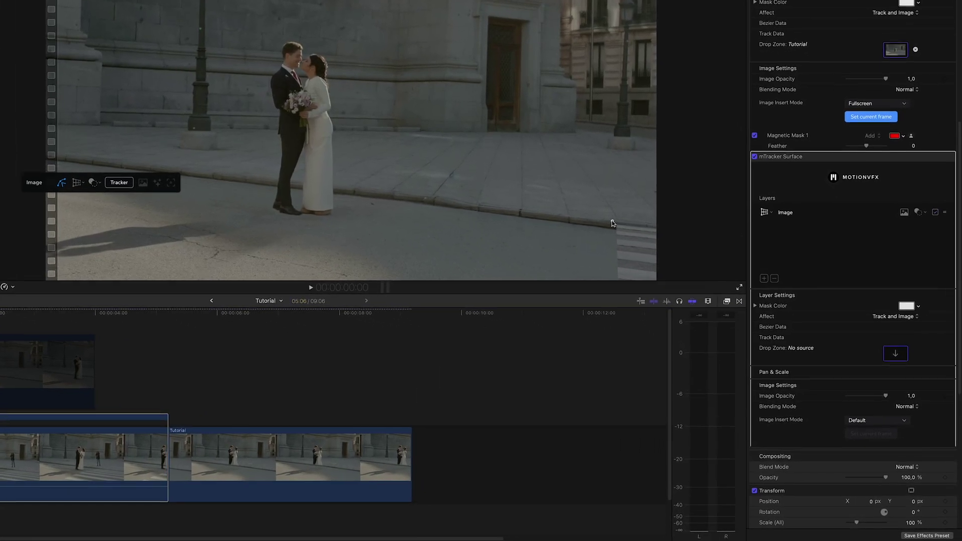
# Step: Outline the crosswalk in the frame's lower-right corner with the new mTracker Surface and track it forward
pyautogui.click(663, 268)
pyautogui.click(703, 270)
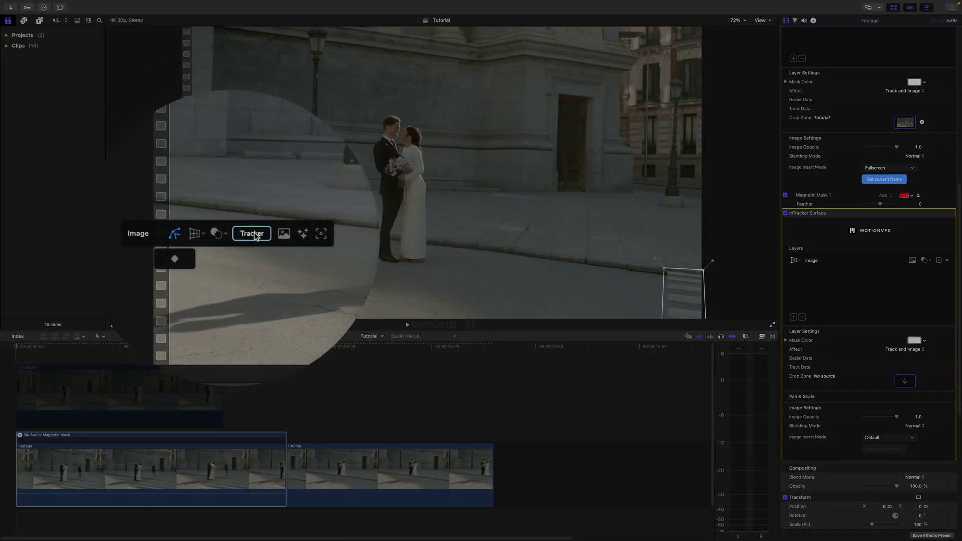
pyautogui.click(216, 252)
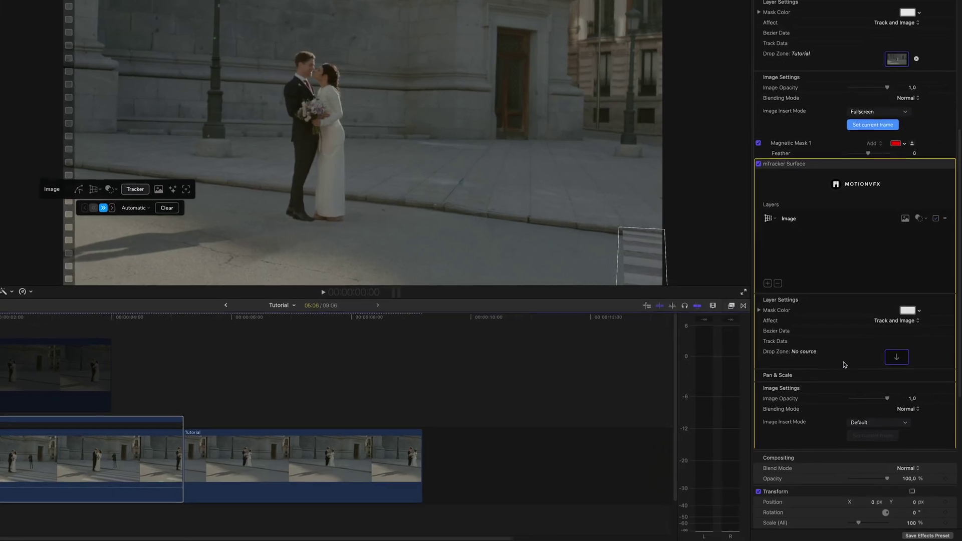
# Step: Fill the new mTracker Surface's drop zone with the Tutorial 01 clip and stretch the image's corners out to the whole frame
pyautogui.click(905, 381)
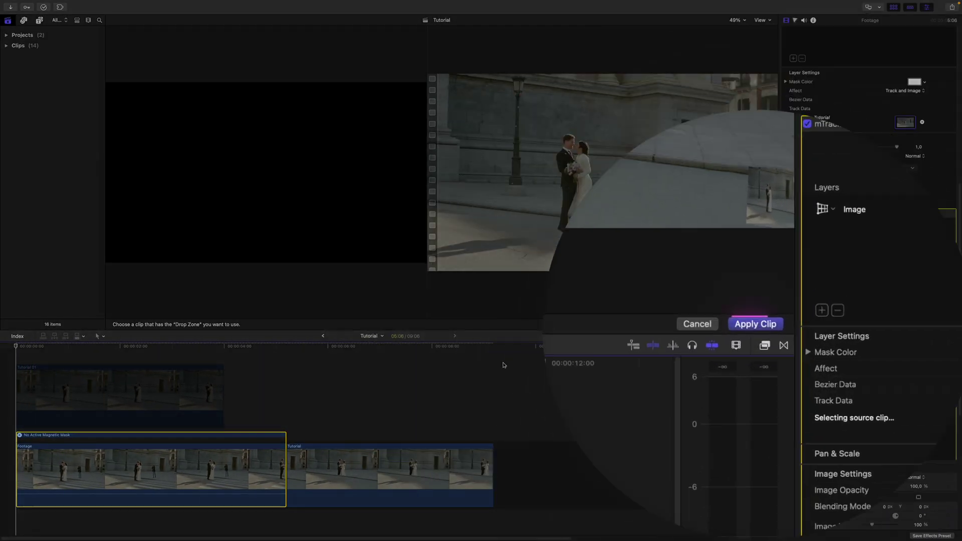
pyautogui.click(735, 326)
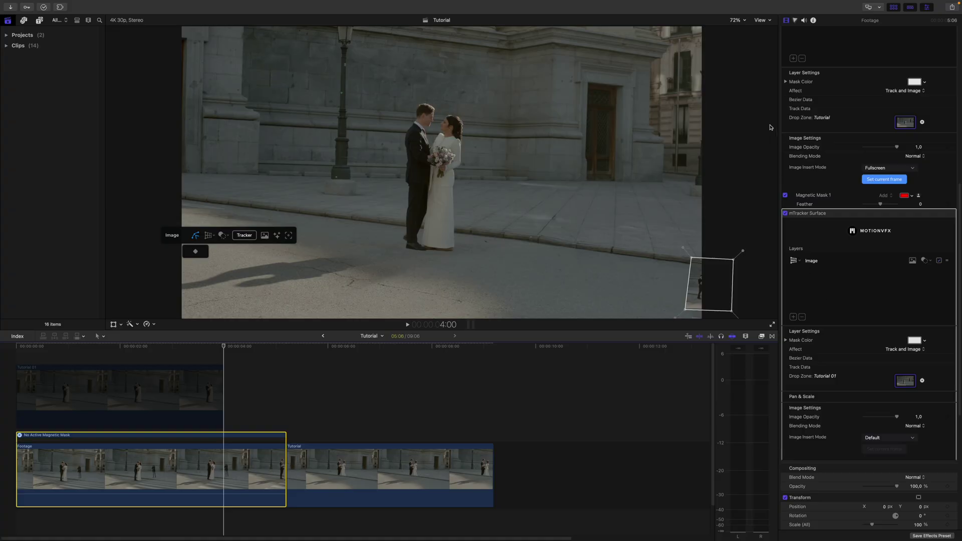
pyautogui.click(744, 58)
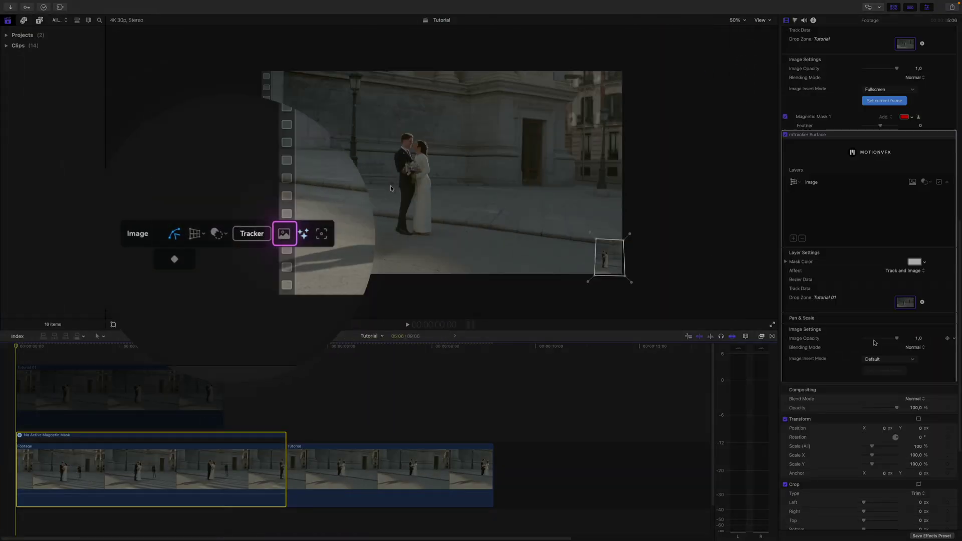
pyautogui.click(264, 235)
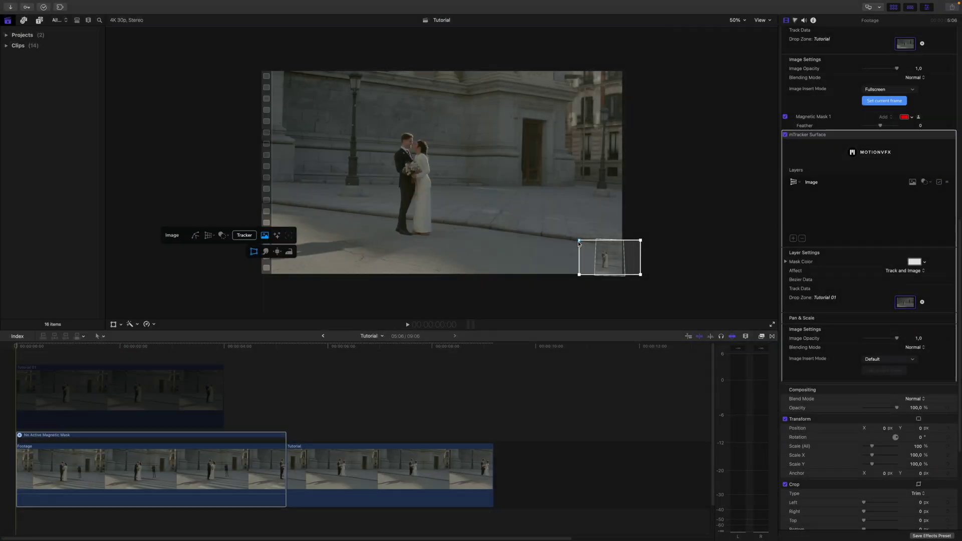
pyautogui.moveTo(579, 240); pyautogui.dragTo(253, 67)
pyautogui.moveTo(641, 241); pyautogui.dragTo(625, 69)
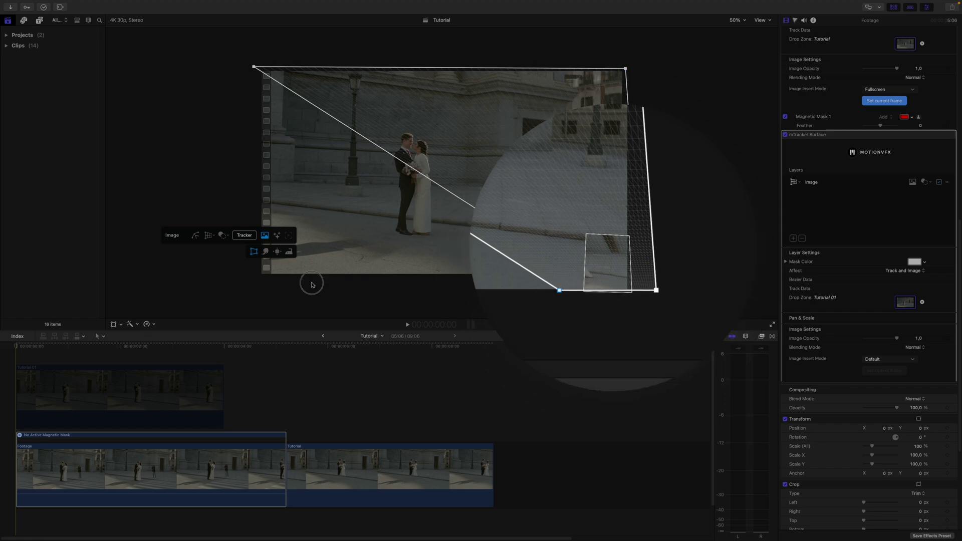
pyautogui.moveTo(311, 284); pyautogui.dragTo(255, 279)
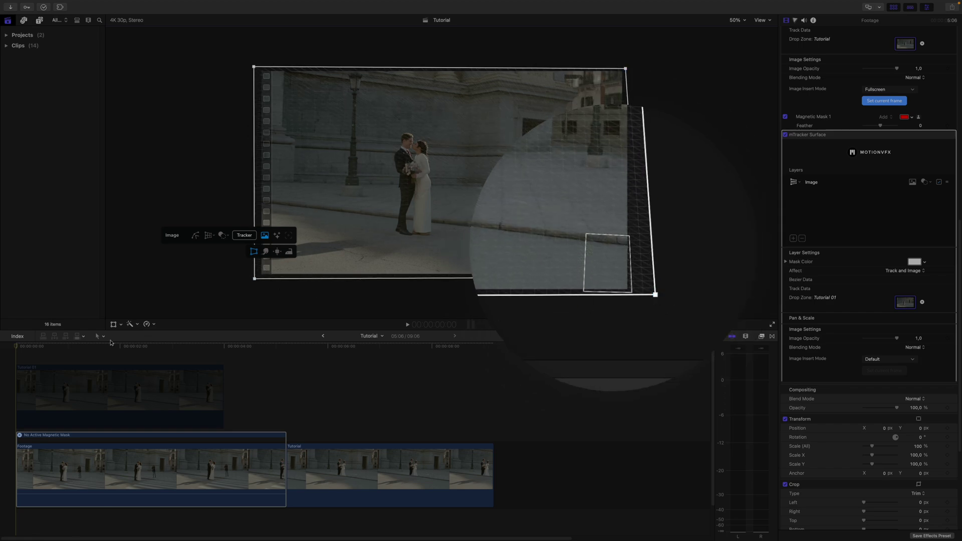
pyautogui.moveTo(17, 346); pyautogui.dragTo(175, 345)
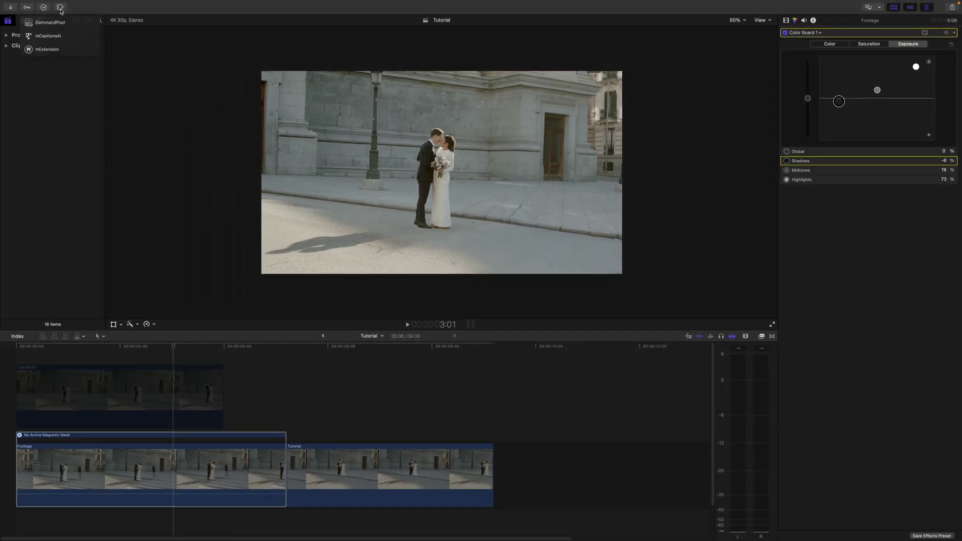
# Step: Find mFilmLook in mExtension, add it to the Footage clip and expand the effect's settings
pyautogui.click(77, 53)
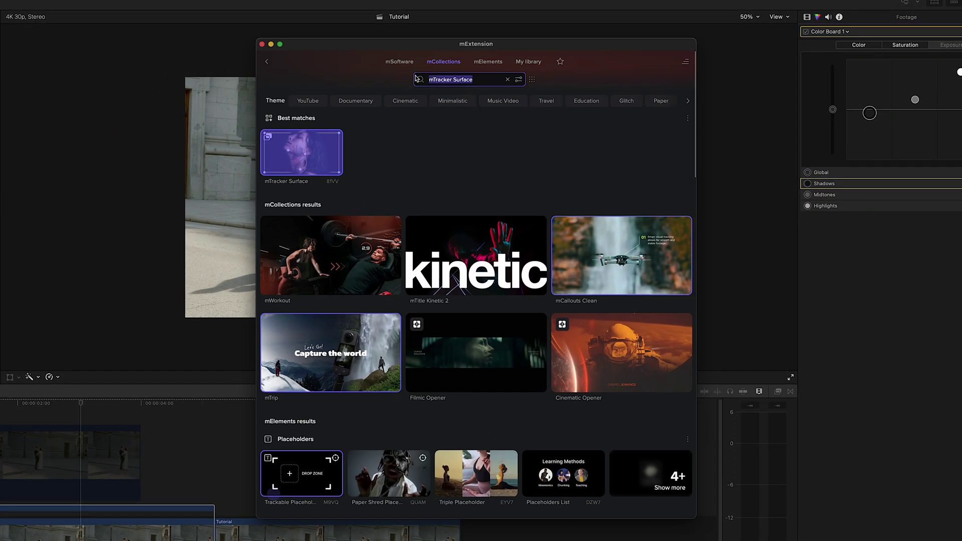
pyautogui.click(418, 77)
pyautogui.write('mFilmLook')
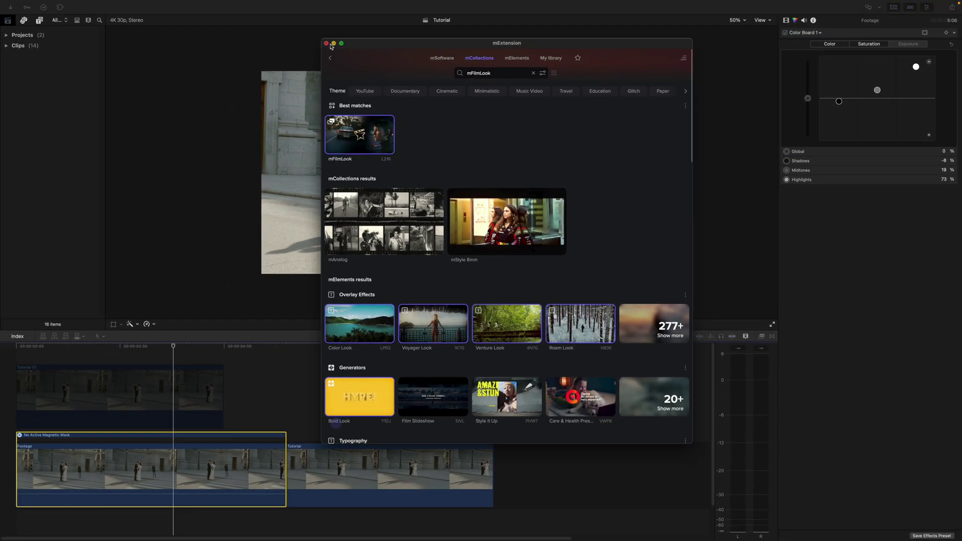
pyautogui.click(327, 44)
pyautogui.click(786, 21)
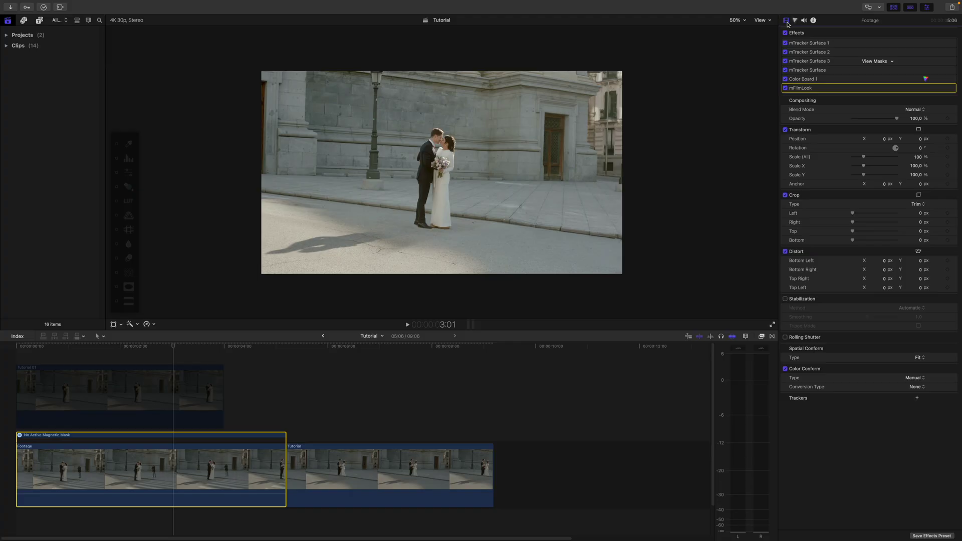
pyautogui.click(942, 88)
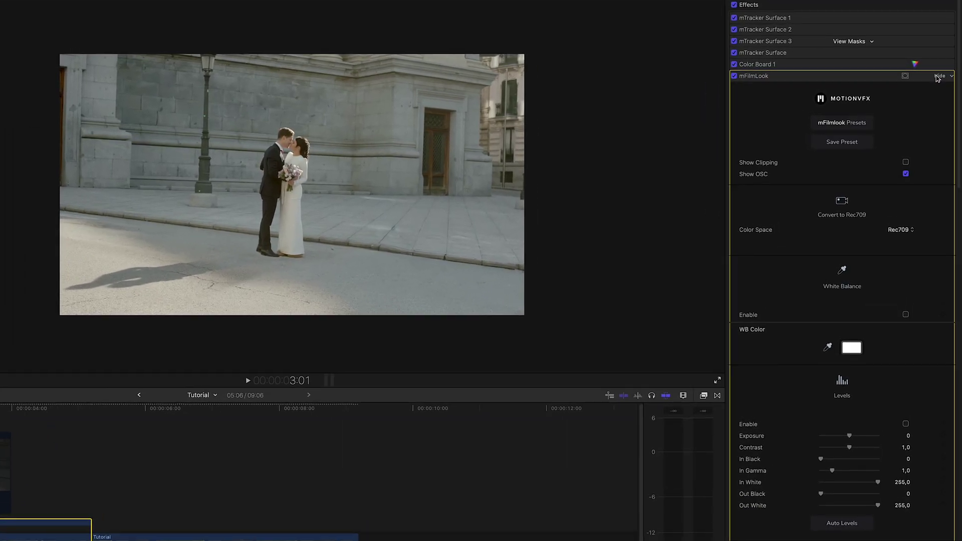
# Step: Try several Blockbuster LUT presets in mFilmLook and apply Metal Suit
pyautogui.scroll(-10, 777, 176)
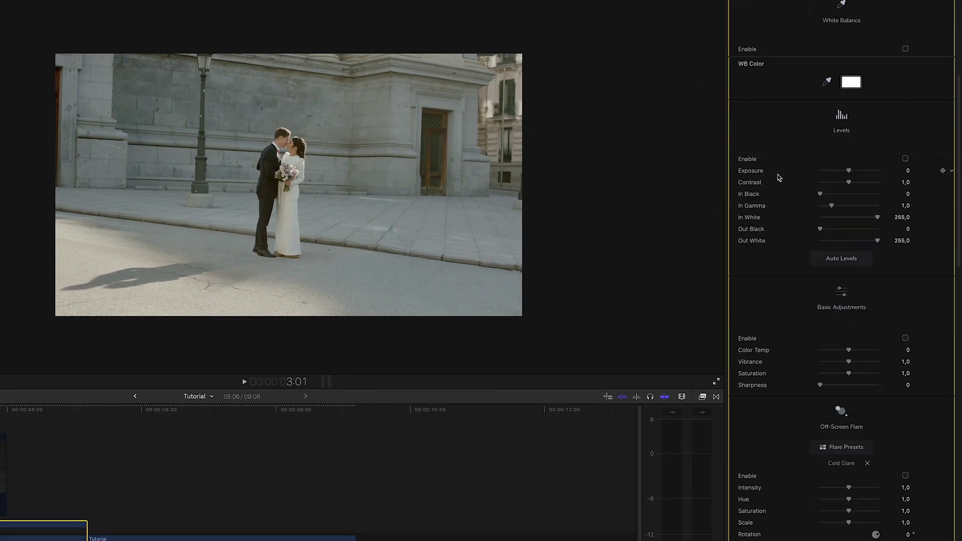
pyautogui.scroll(-2, 772, 183)
pyautogui.click(827, 467)
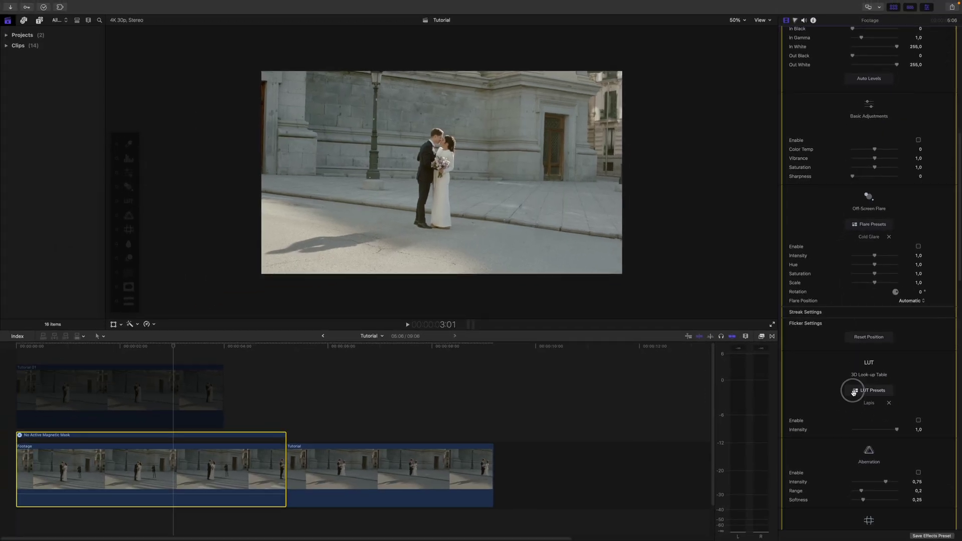
pyautogui.click(449, 344)
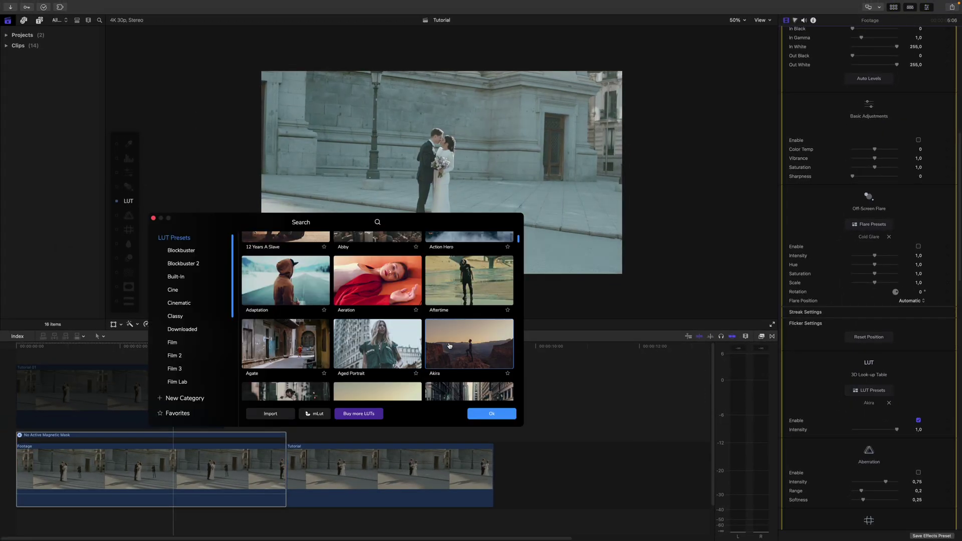
pyautogui.click(180, 250)
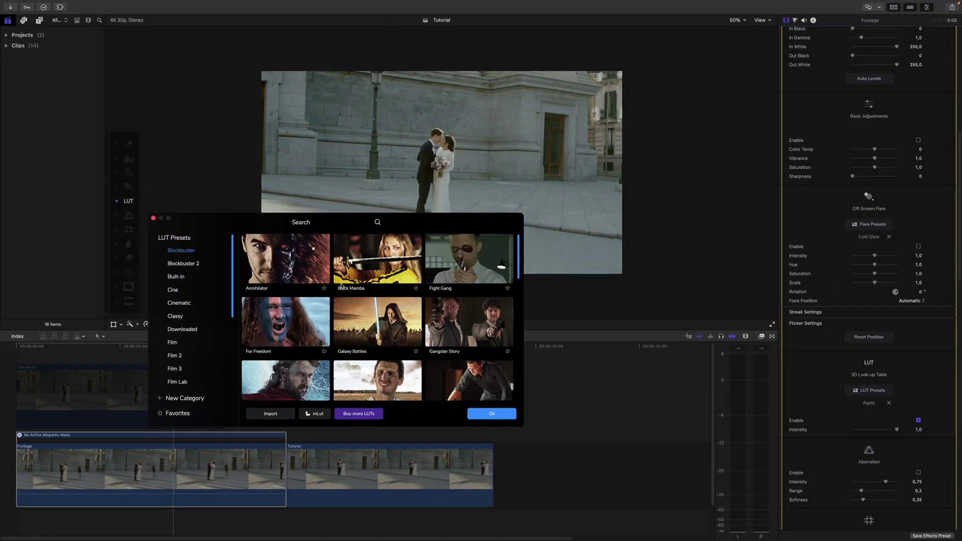
pyautogui.click(375, 263)
pyautogui.scroll(-1, 373, 326)
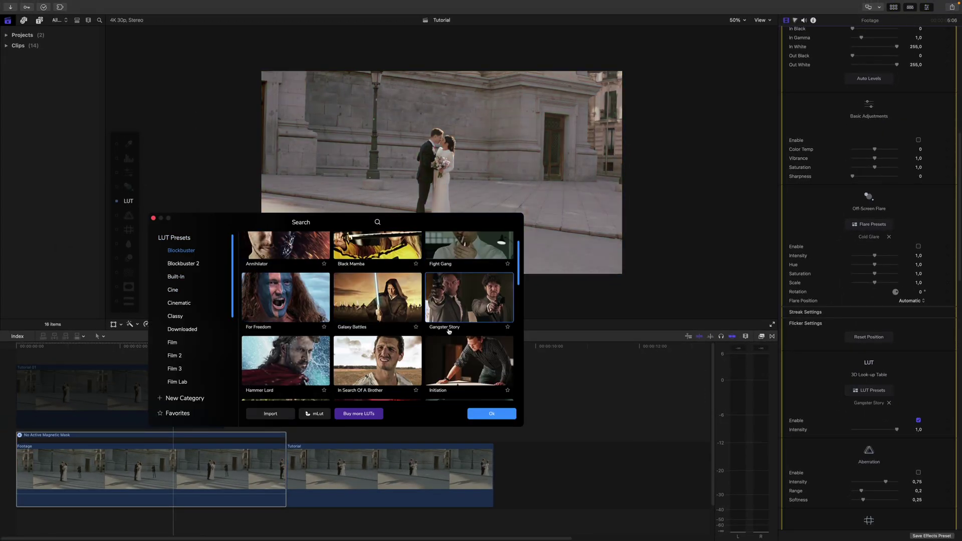
pyautogui.click(370, 353)
pyautogui.click(276, 351)
pyautogui.scroll(-1, 275, 349)
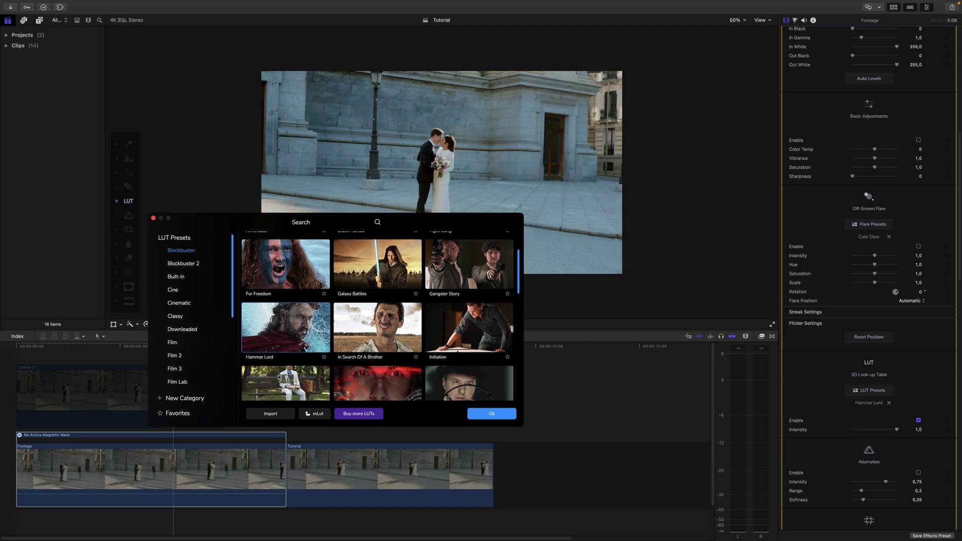
pyautogui.click(279, 377)
pyautogui.click(492, 413)
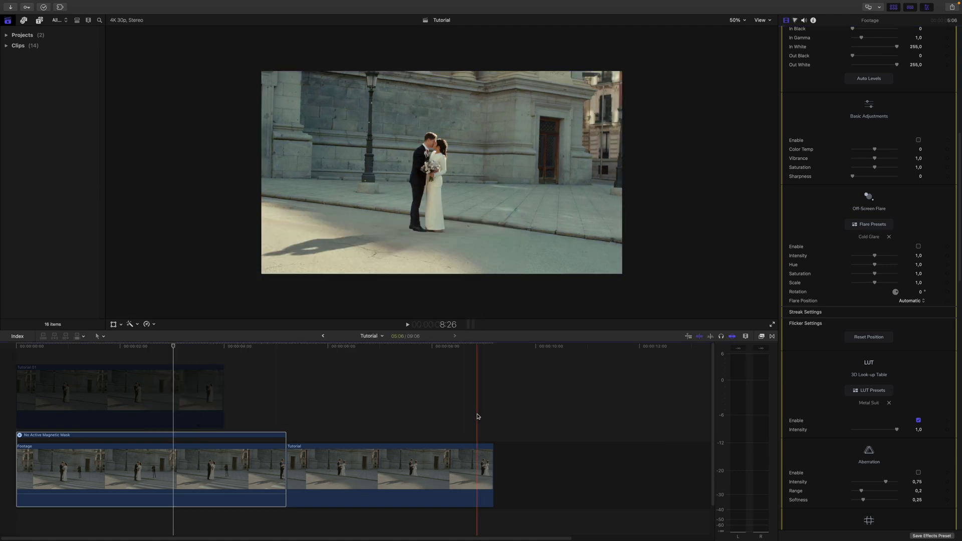
# Step: Give mFilmLook's Off-Screen Flare the Dawning Light preset and place the flare at the frame's upper-right corner
pyautogui.moveTo(175, 347); pyautogui.dragTo(158, 355)
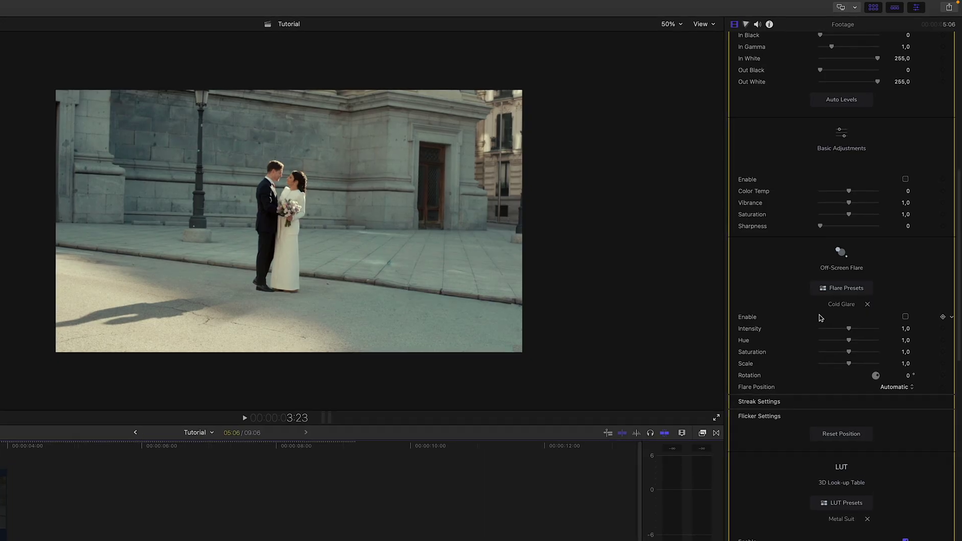
pyautogui.click(868, 226)
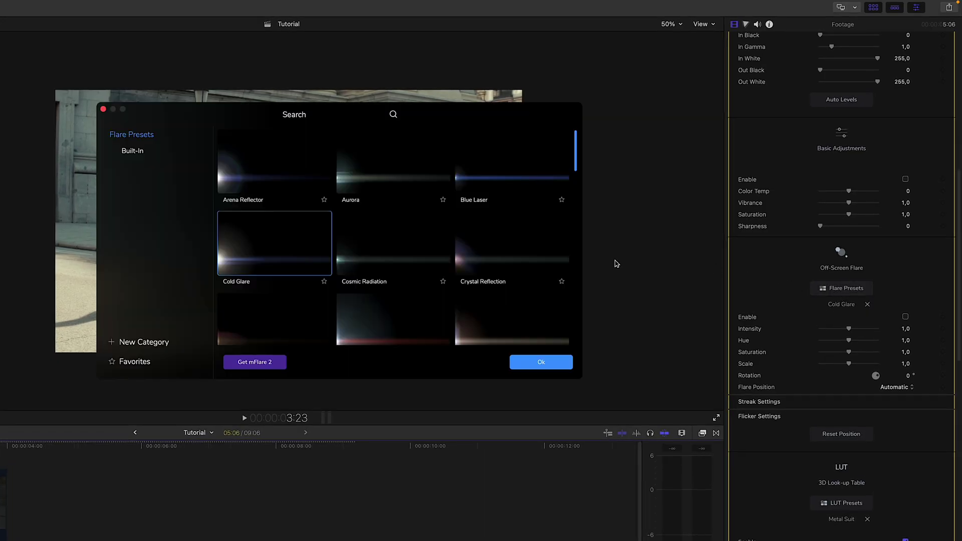
pyautogui.click(526, 364)
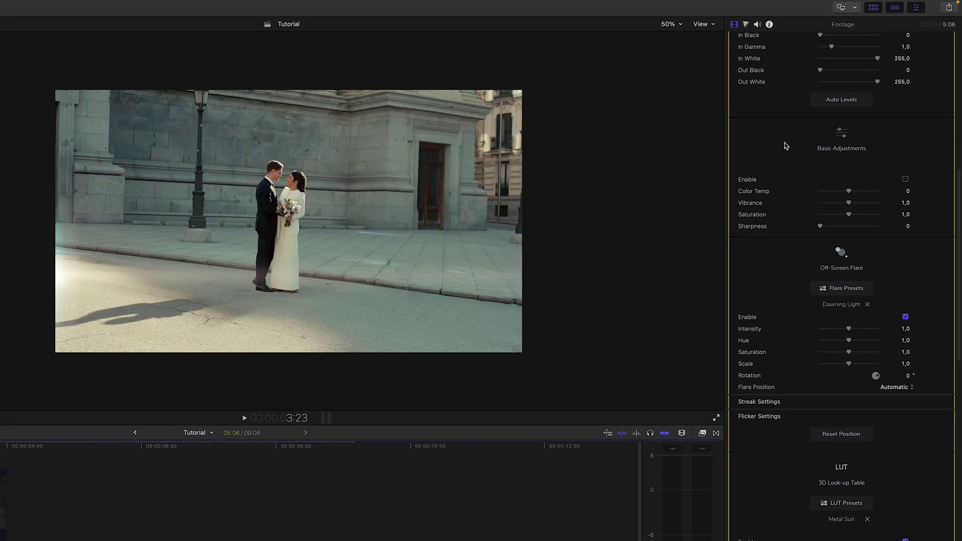
pyautogui.click(842, 251)
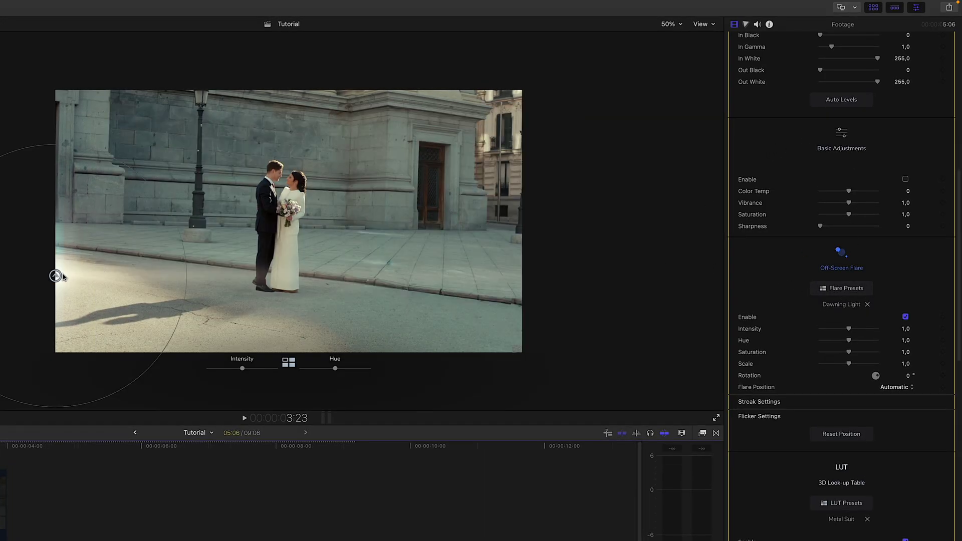
pyautogui.moveTo(62, 274); pyautogui.dragTo(530, 96)
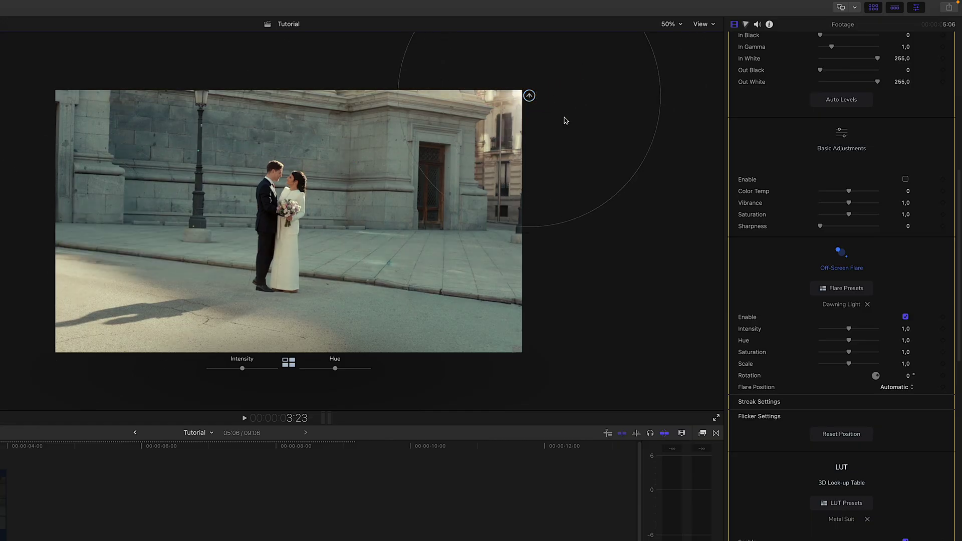
# Step: Set the flare's Scale to 1.5, Intensity to 1.39 and Rotation to 90°, and shift it just above the frame near the upper-right corner
pyautogui.click(759, 401)
pyautogui.moveTo(849, 364); pyautogui.dragTo(863, 365)
pyautogui.moveTo(848, 329); pyautogui.dragTo(859, 332)
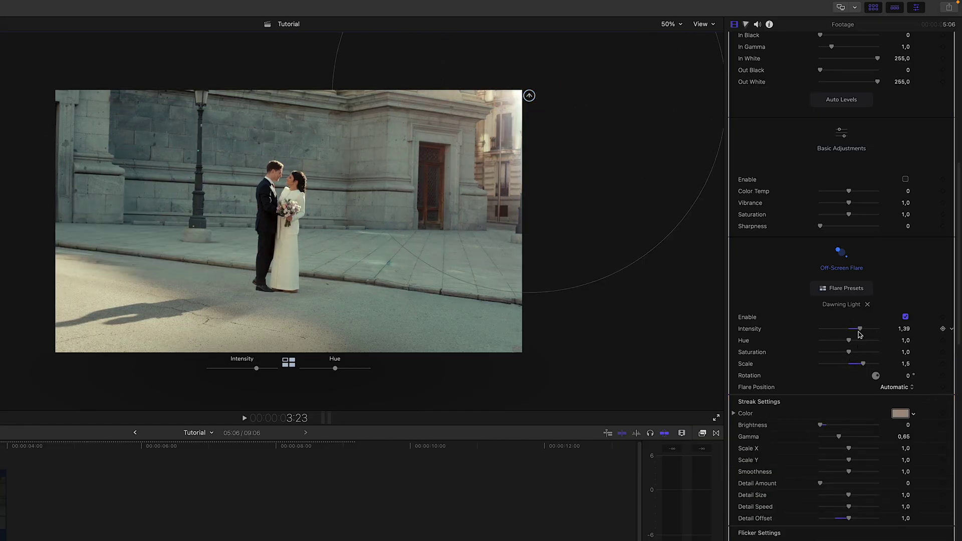
pyautogui.moveTo(905, 375); pyautogui.dragTo(905, 330)
pyautogui.moveTo(529, 95); pyautogui.dragTo(521, 76)
pyautogui.moveTo(32, 346); pyautogui.dragTo(15, 346)
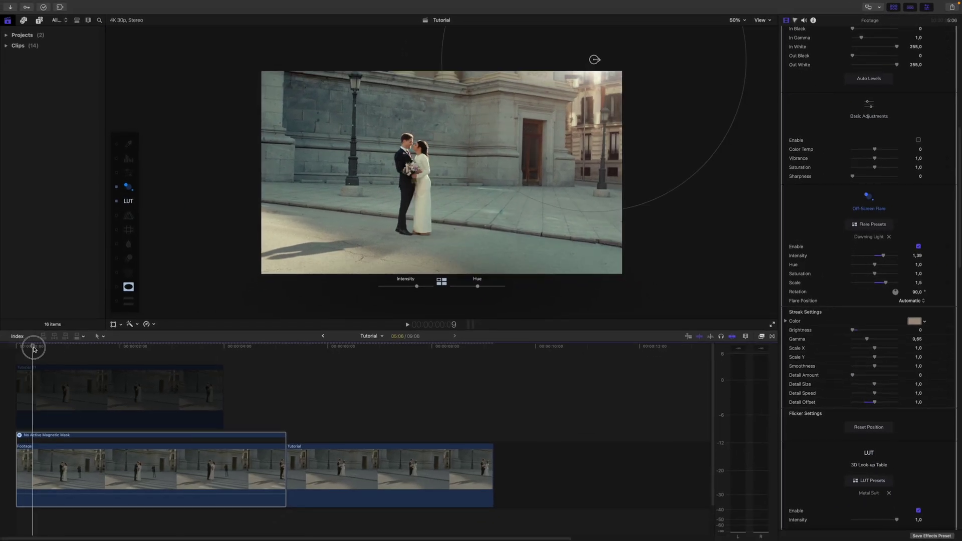